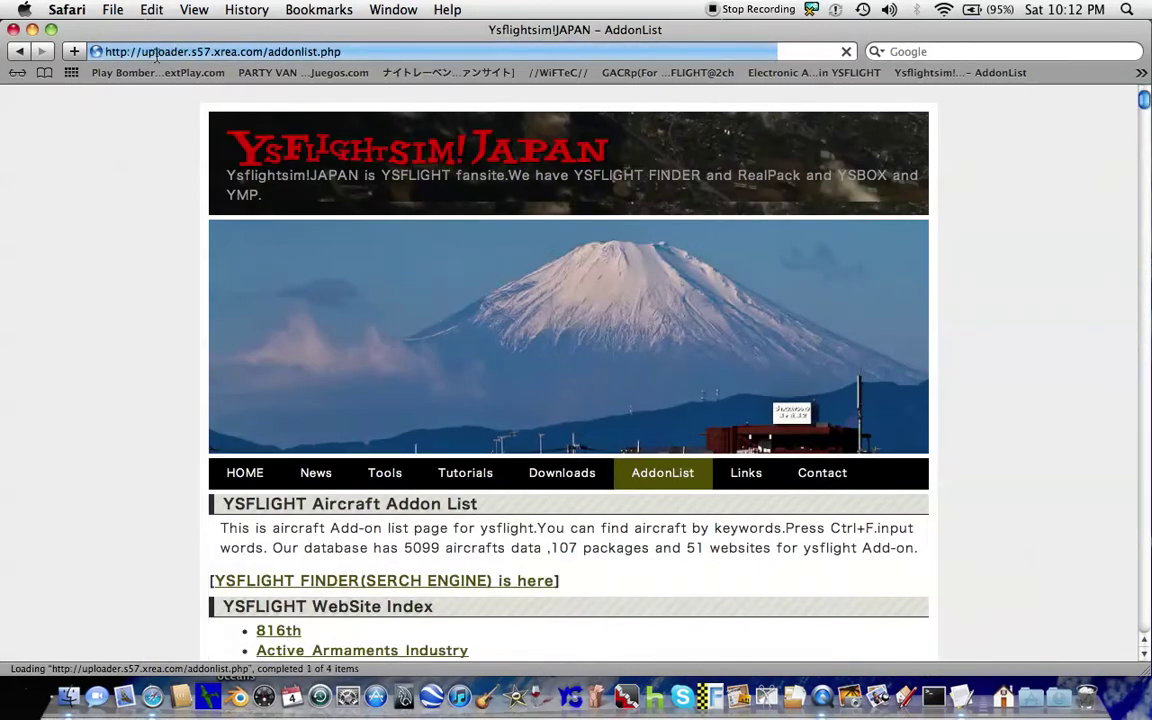
# Scroll the YSFlightSim Japan addon list and follow the 'YSFLIGHT FINDER (SERCH ENGINE) is here' link.
pyautogui.click(261, 51)
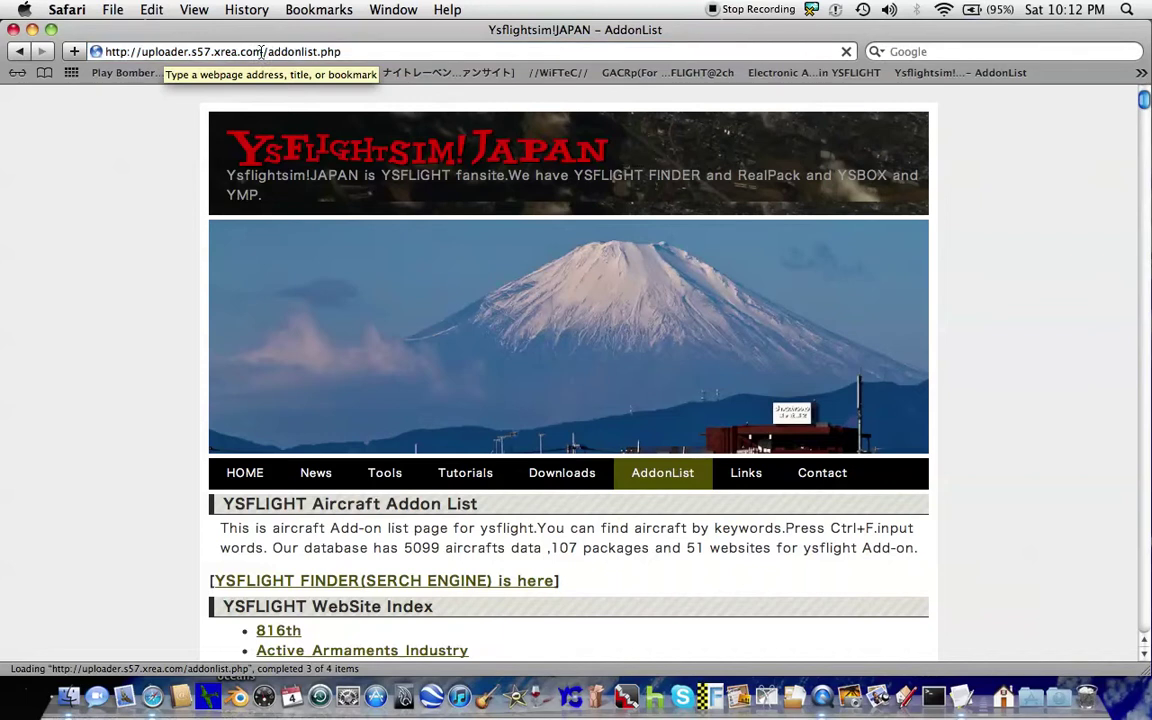
pyautogui.scroll(-5, 478, 212)
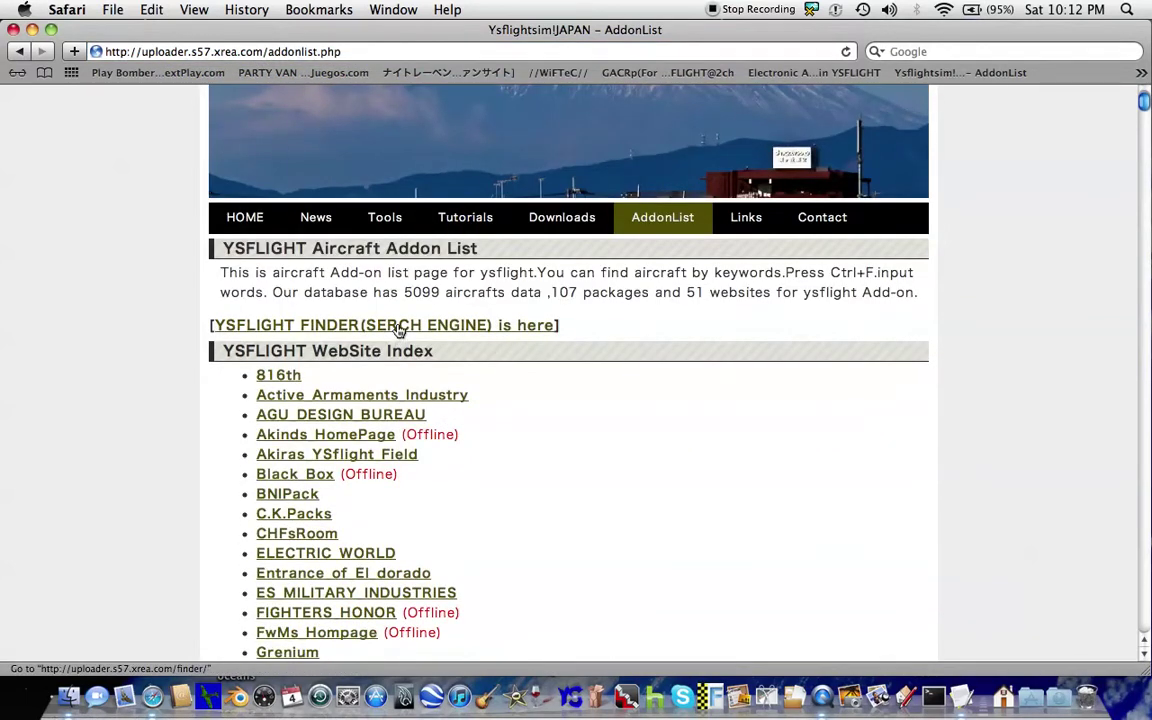
pyautogui.click(398, 326)
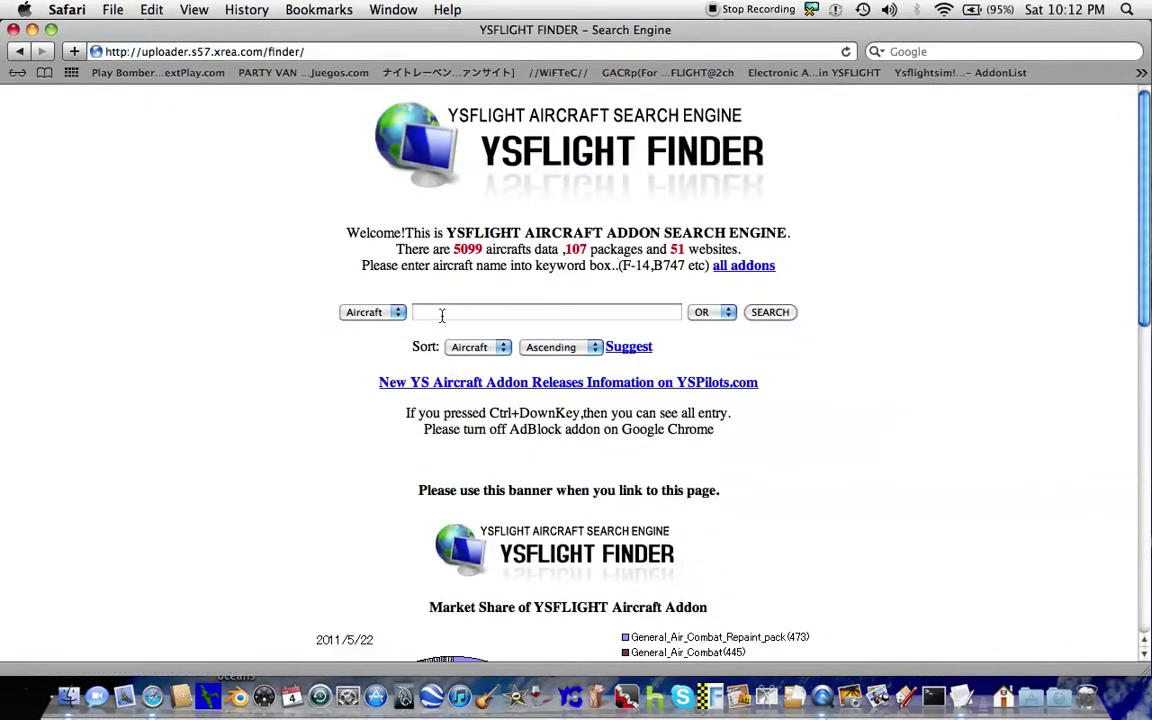
# Search the finder for [YSFA]SOLDIER-WW2-DE-D, chosen from the 'soldier' suggestions, and view its result.
pyautogui.click(441, 314)
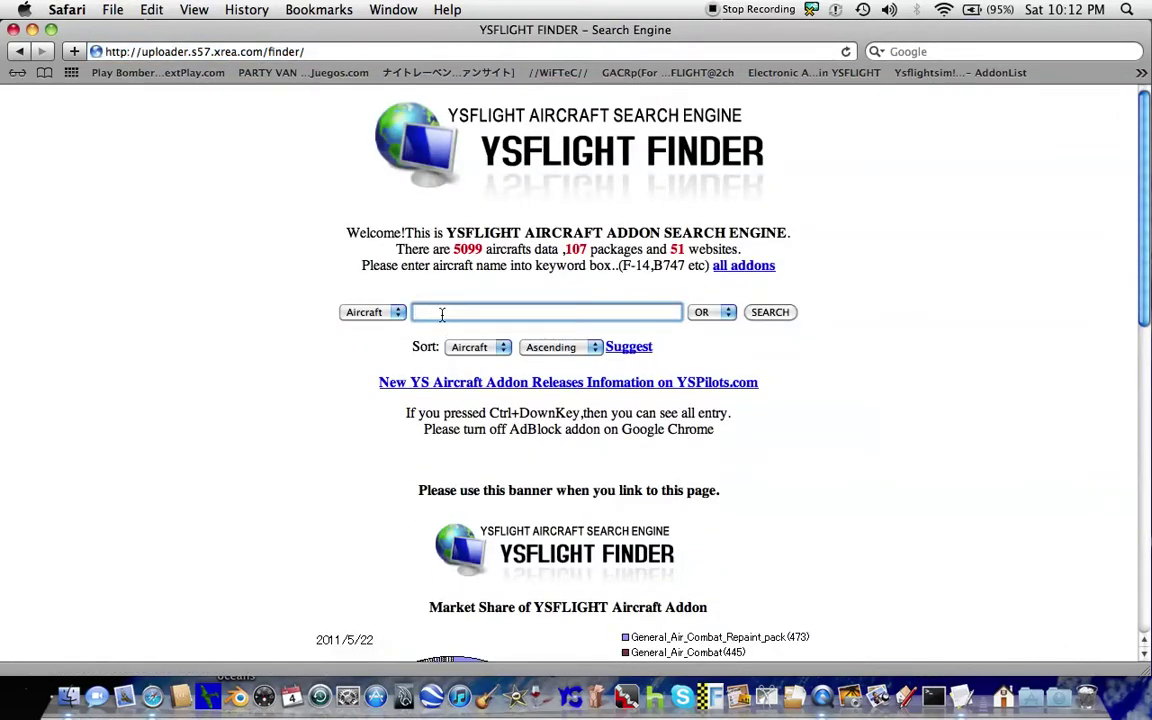
pyautogui.write('soldier')
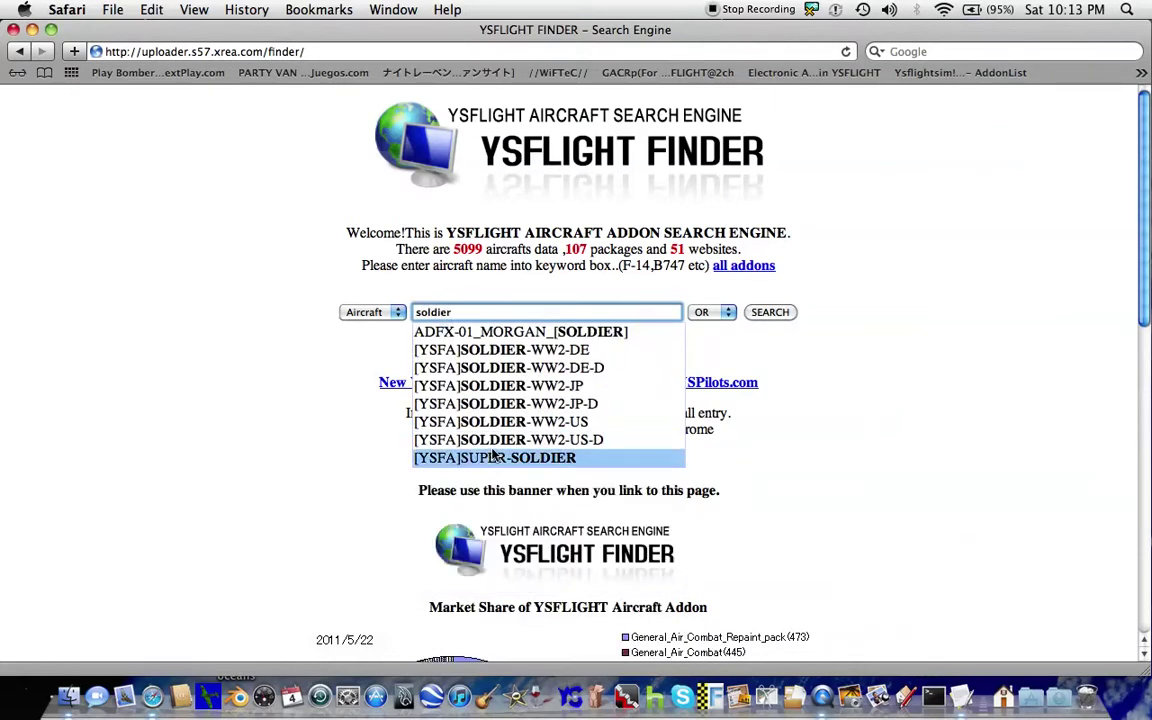
pyautogui.press('Down')
pyautogui.press('Down')
pyautogui.press('Down')
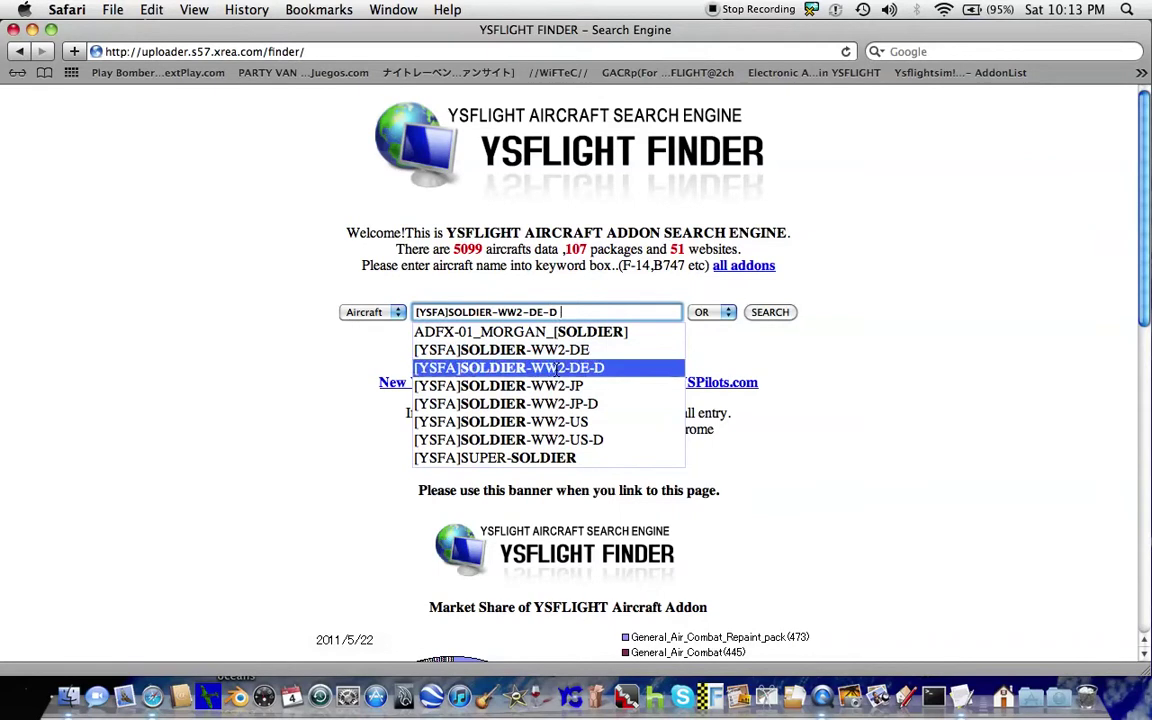
pyautogui.press('Return')
pyautogui.click(771, 313)
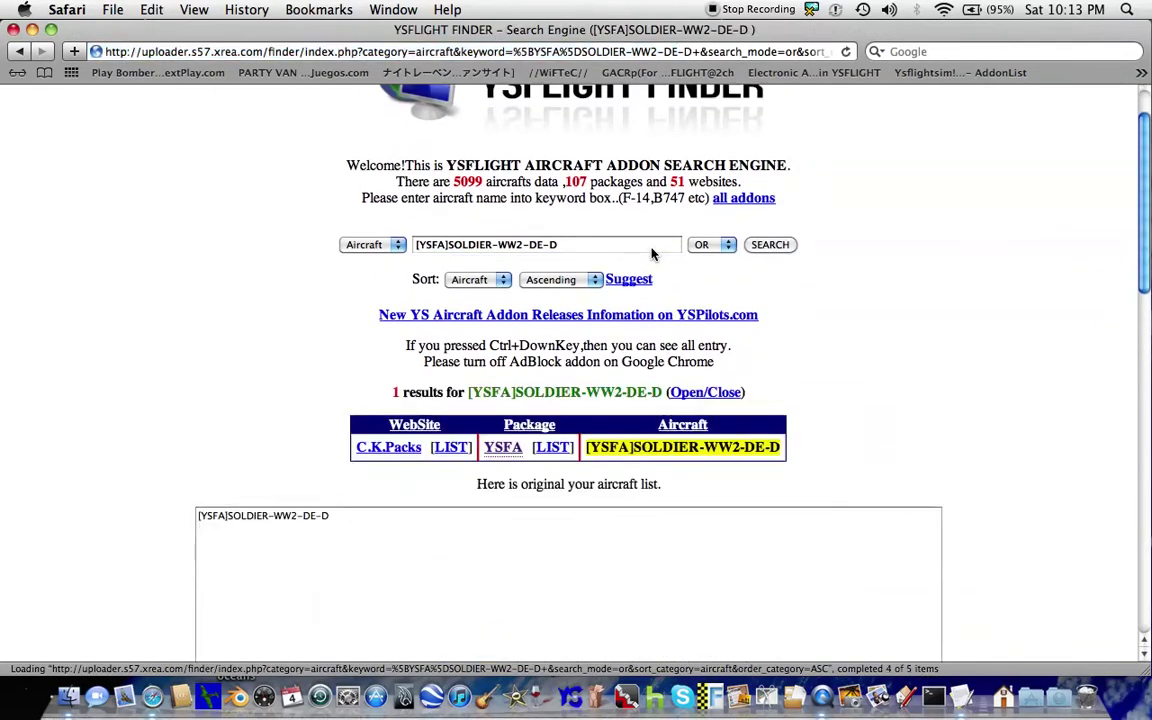
pyautogui.scroll(-3, 640, 270)
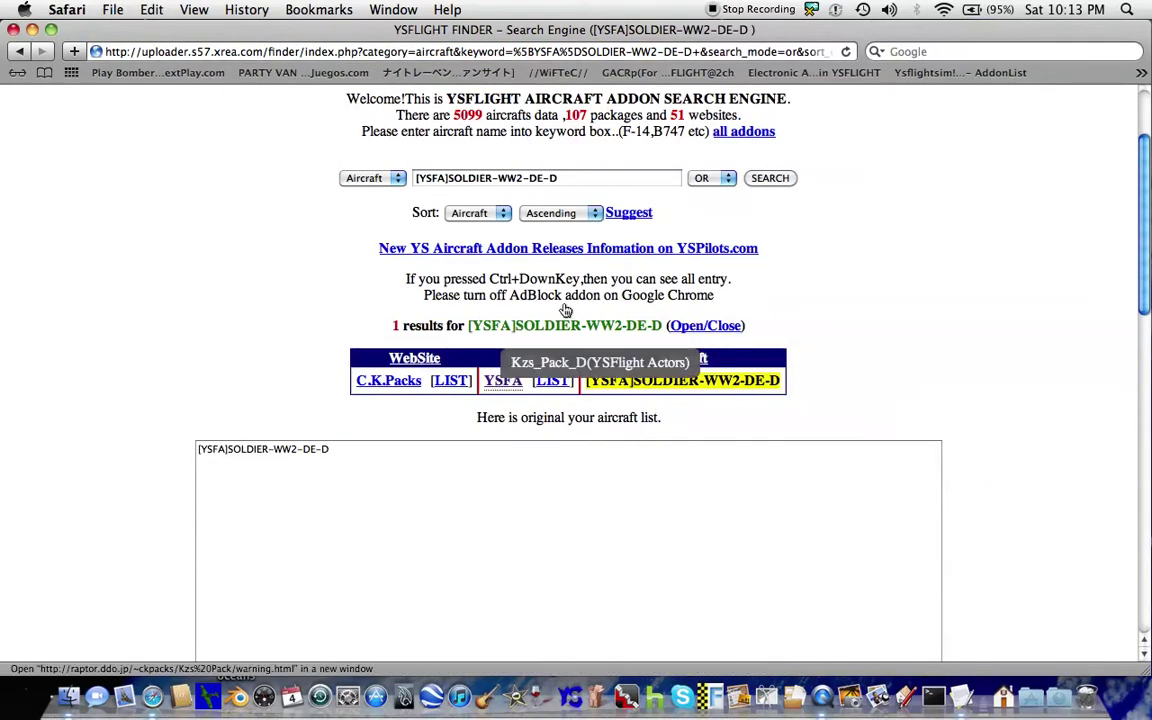
# Open the YSFA package site, accept the download terms, and request the Kzs Pack D file.
pyautogui.click(503, 380)
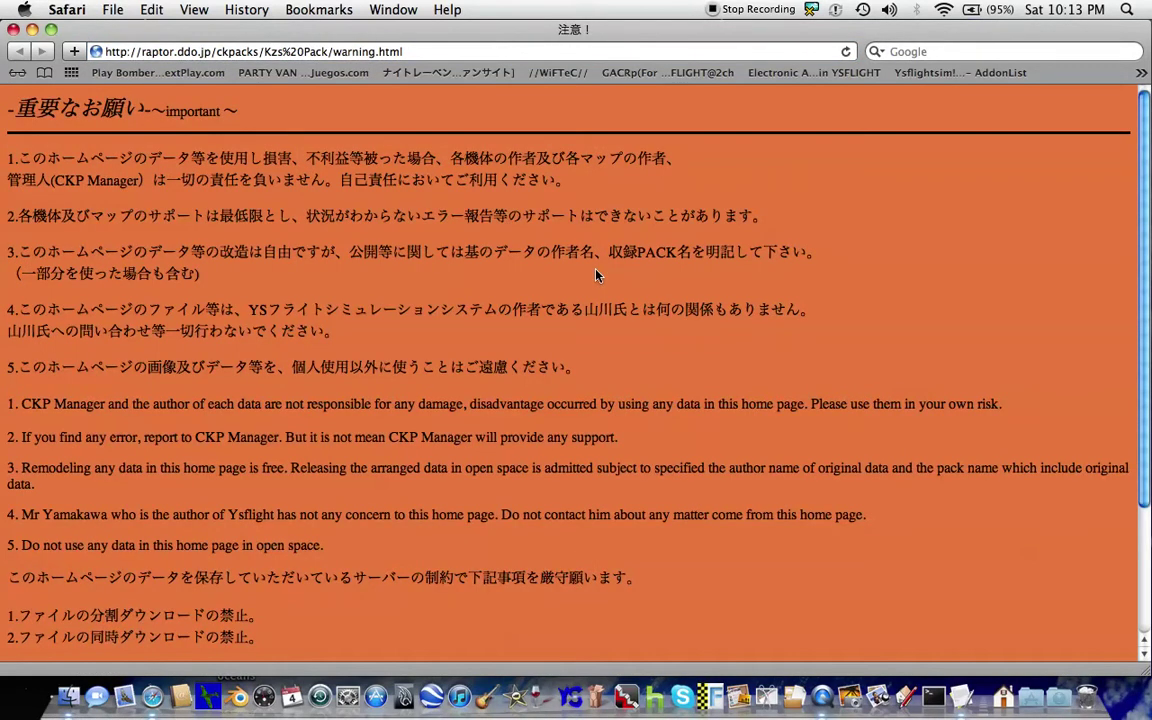
pyautogui.scroll(-4, 597, 275)
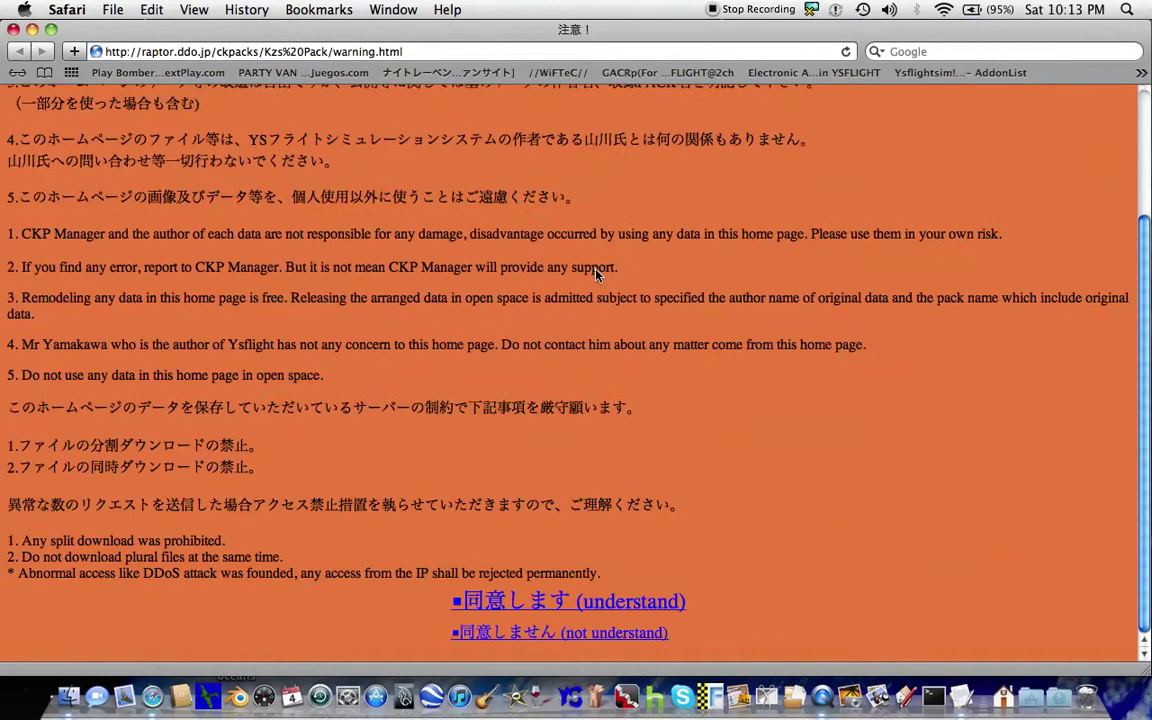
pyautogui.click(581, 601)
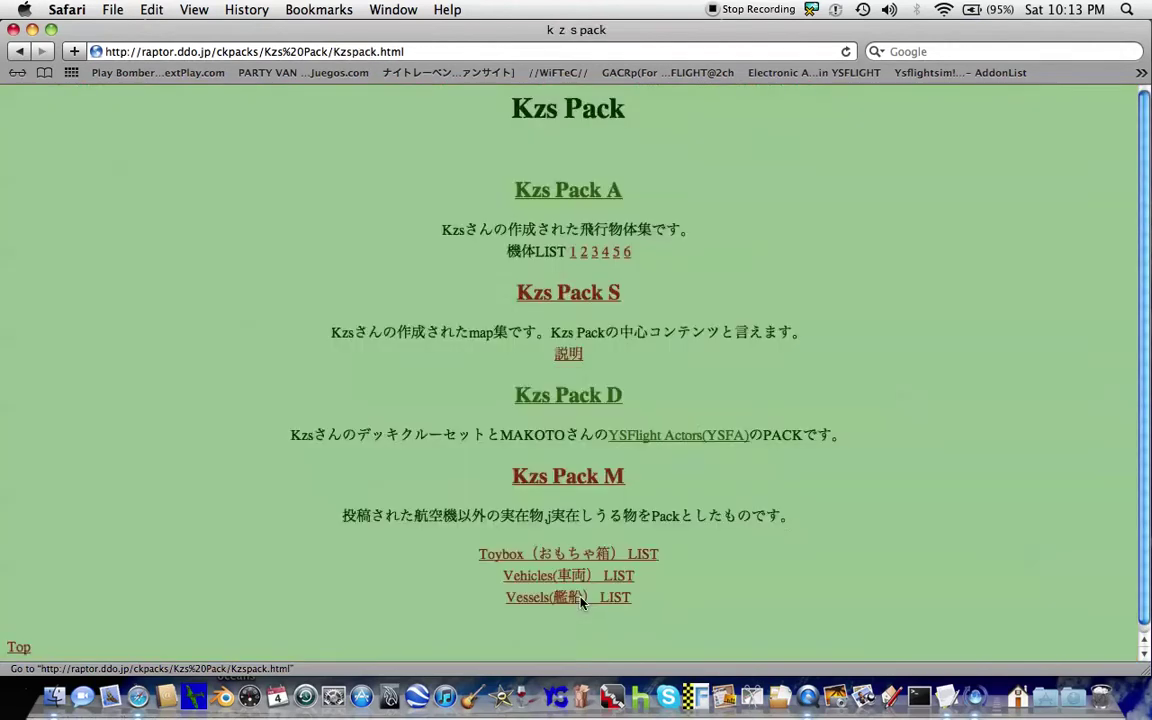
pyautogui.click(597, 398)
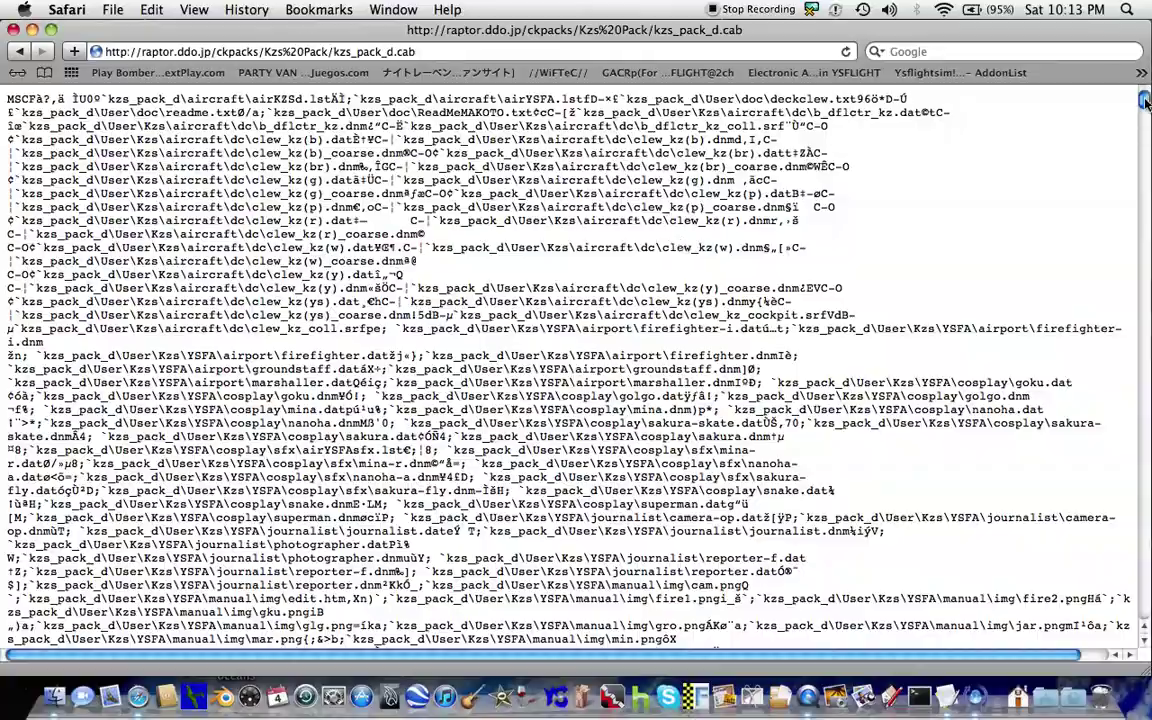
# Scroll through the raw text of kzs_pack_d.cab to see the files it lists.
pyautogui.scroll(-20, 570, 365)
pyautogui.scroll(20, 570, 365)
# Save the page as kzs_pack_d.cab on the Desktop, declining the appended .txt extension.
pyautogui.click(113, 9)
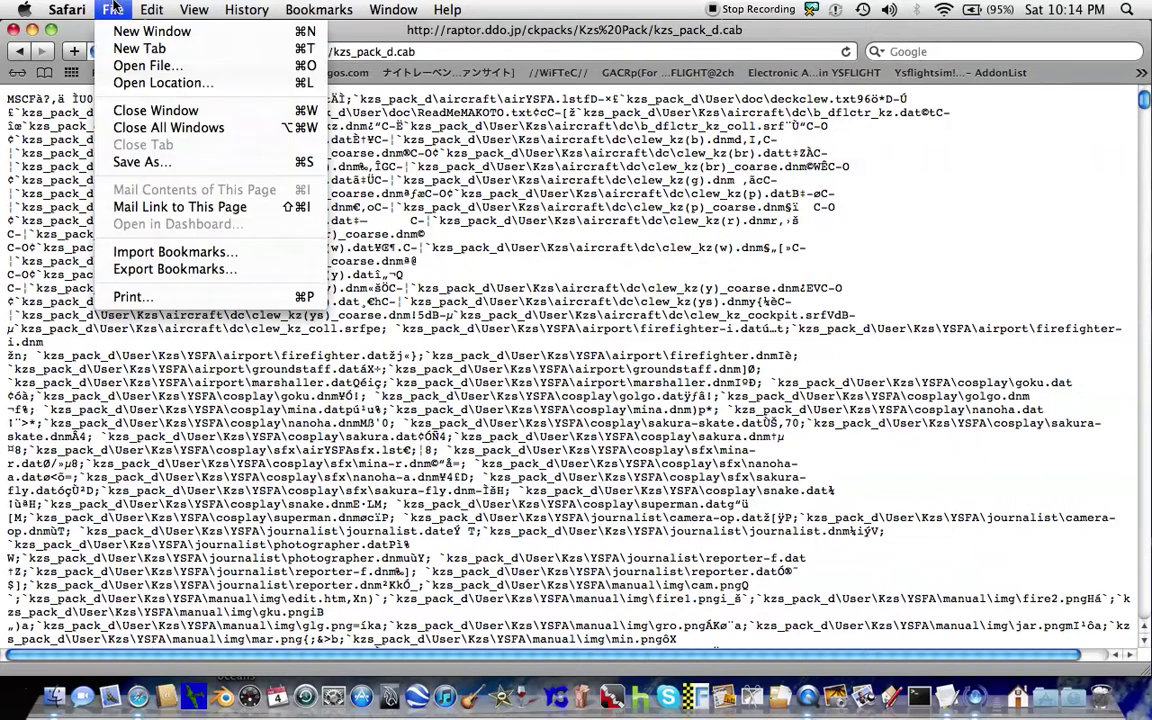
pyautogui.click(163, 173)
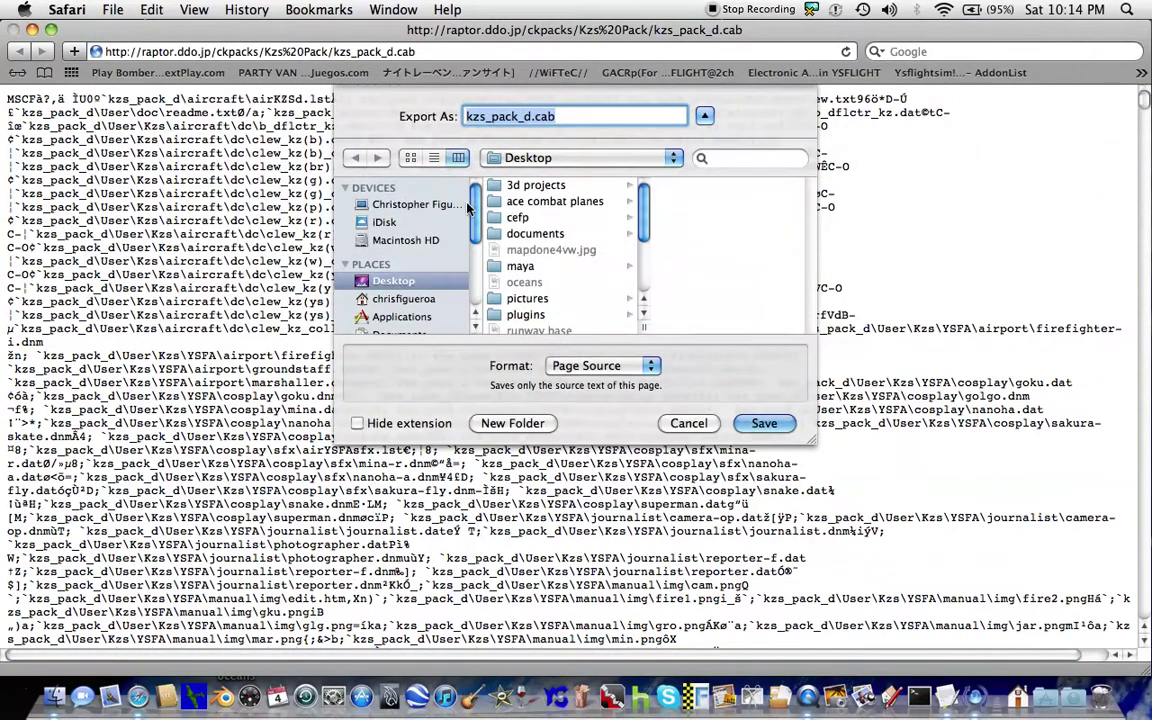
pyautogui.click(520, 116)
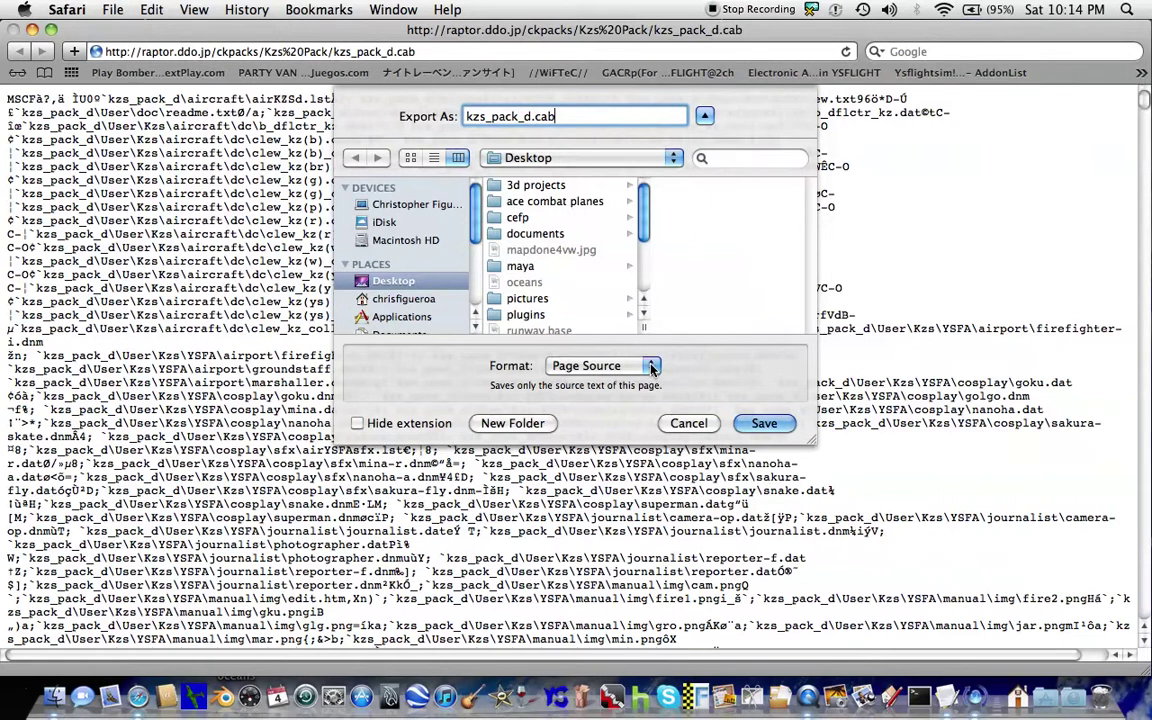
pyautogui.click(767, 427)
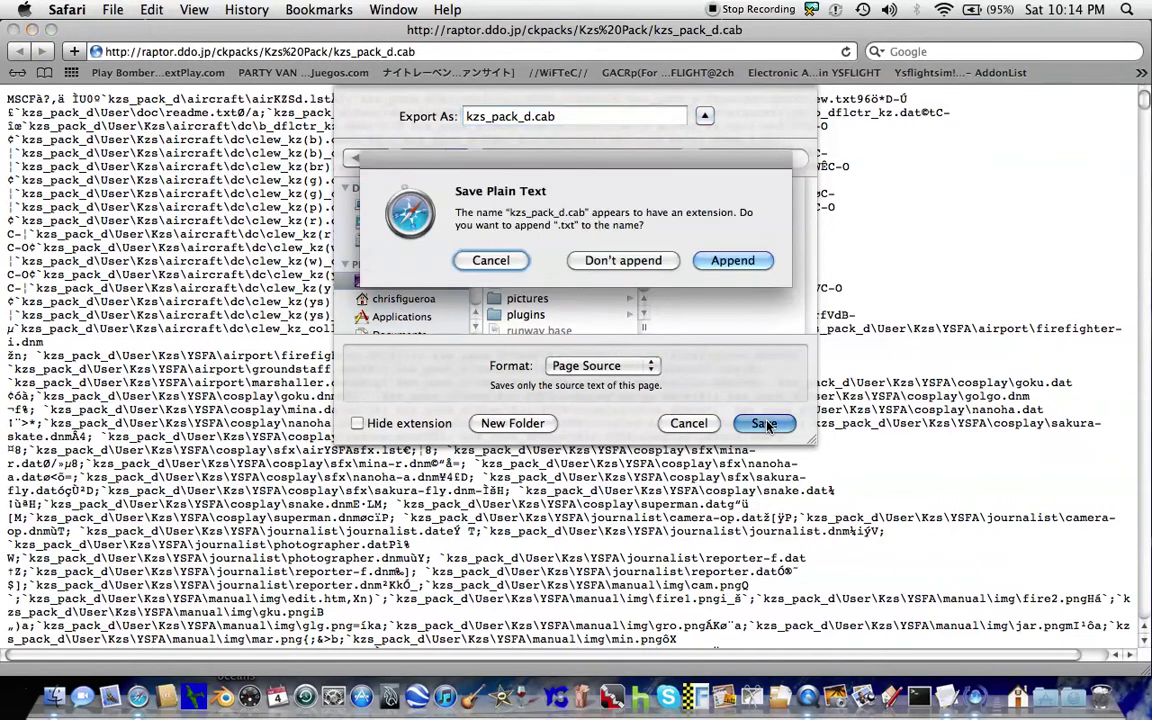
pyautogui.click(634, 266)
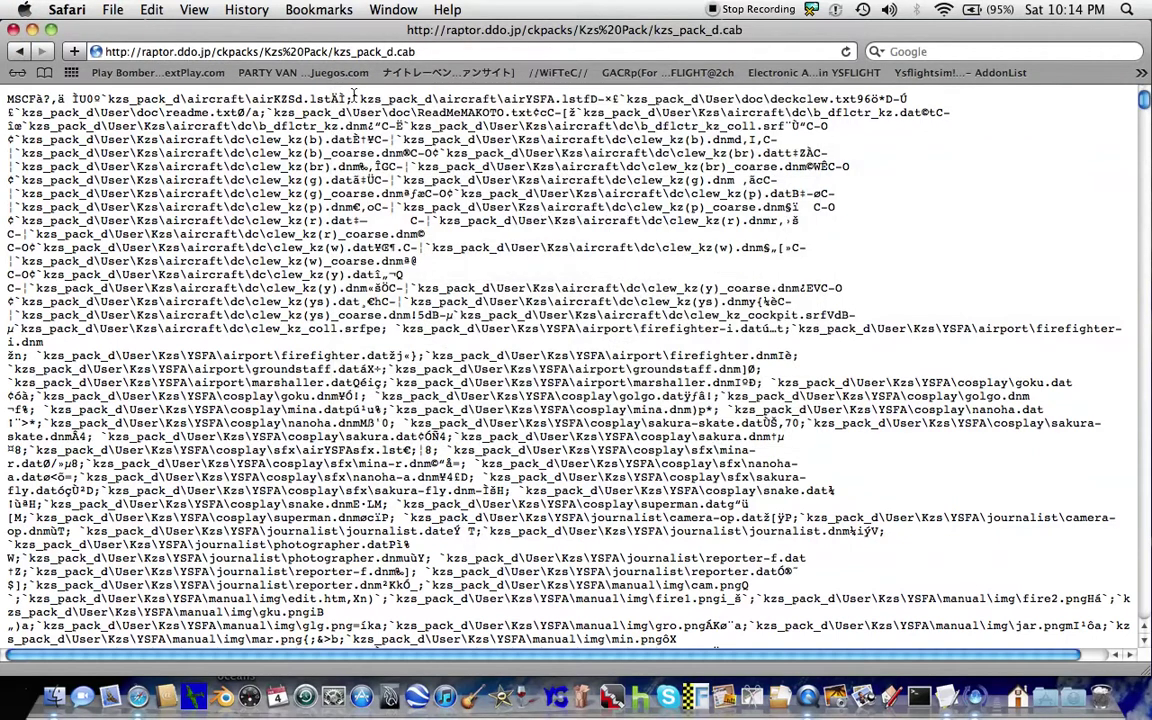
# Close the Safari window and postpone the Software Update prompt with Not Now.
pyautogui.press('super+bracketleft')
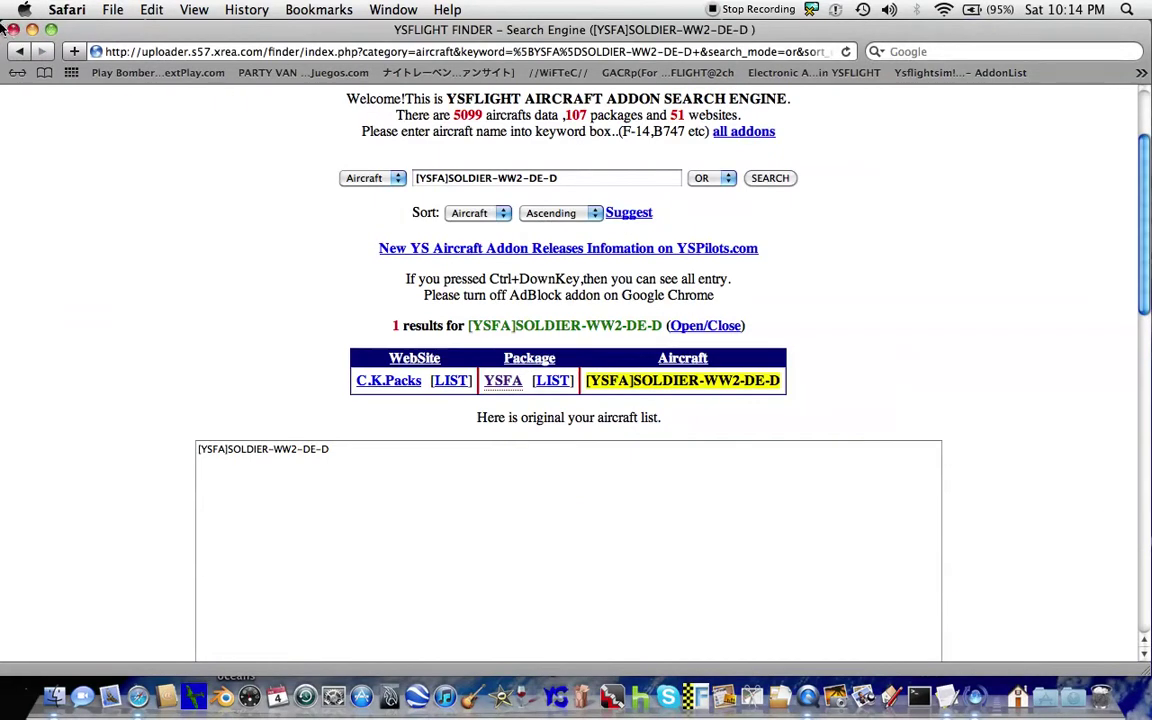
pyautogui.click(13, 29)
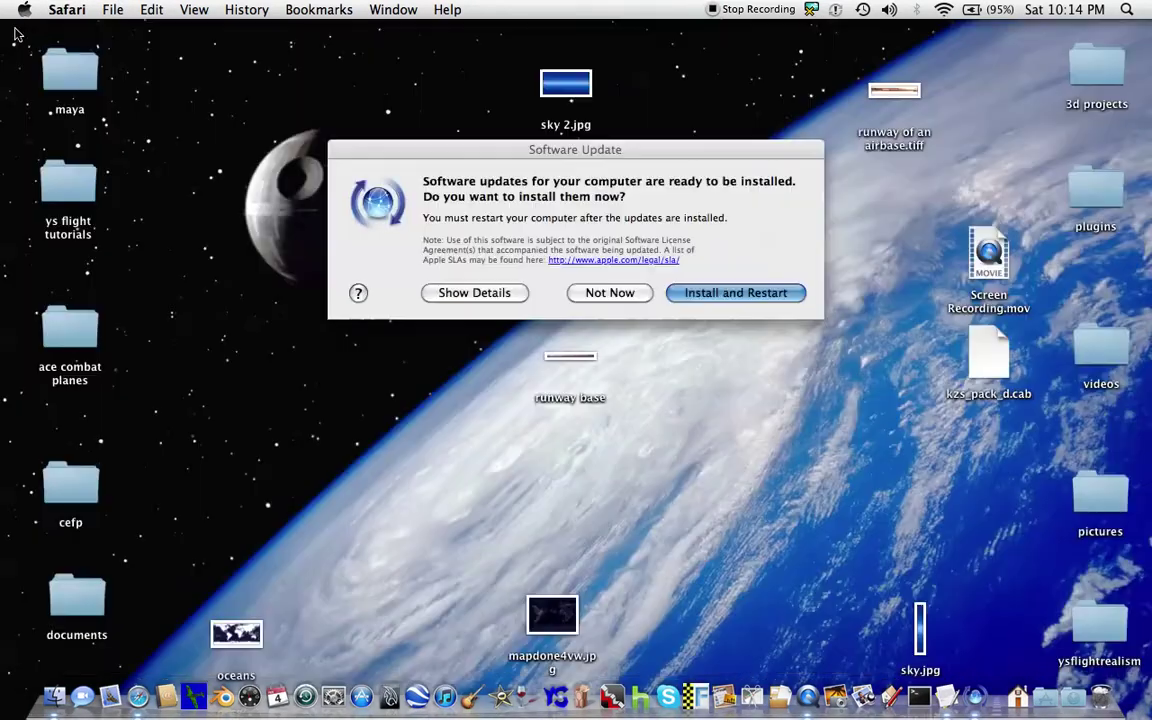
pyautogui.click(610, 293)
# Move kzs_pack_d.cab left on the desktop and open it twice, finding only garbled binary text.
pyautogui.moveTo(988, 355); pyautogui.dragTo(432, 265)
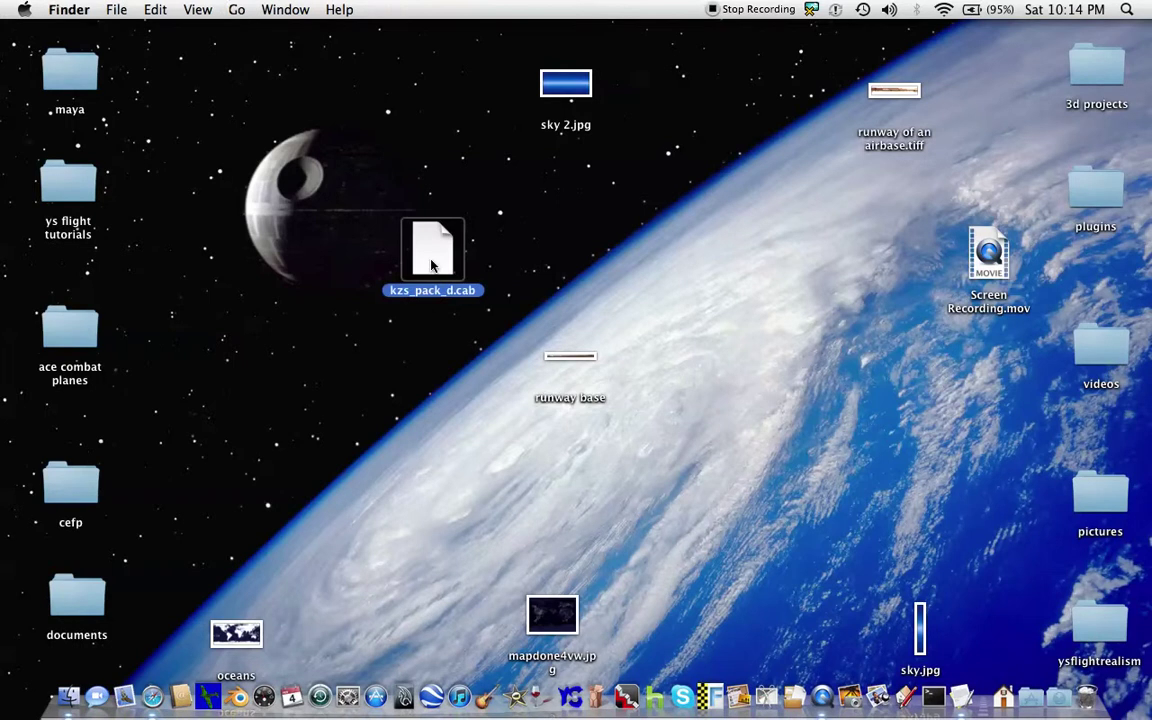
pyautogui.doubleClick(432, 265)
pyautogui.click(712, 279)
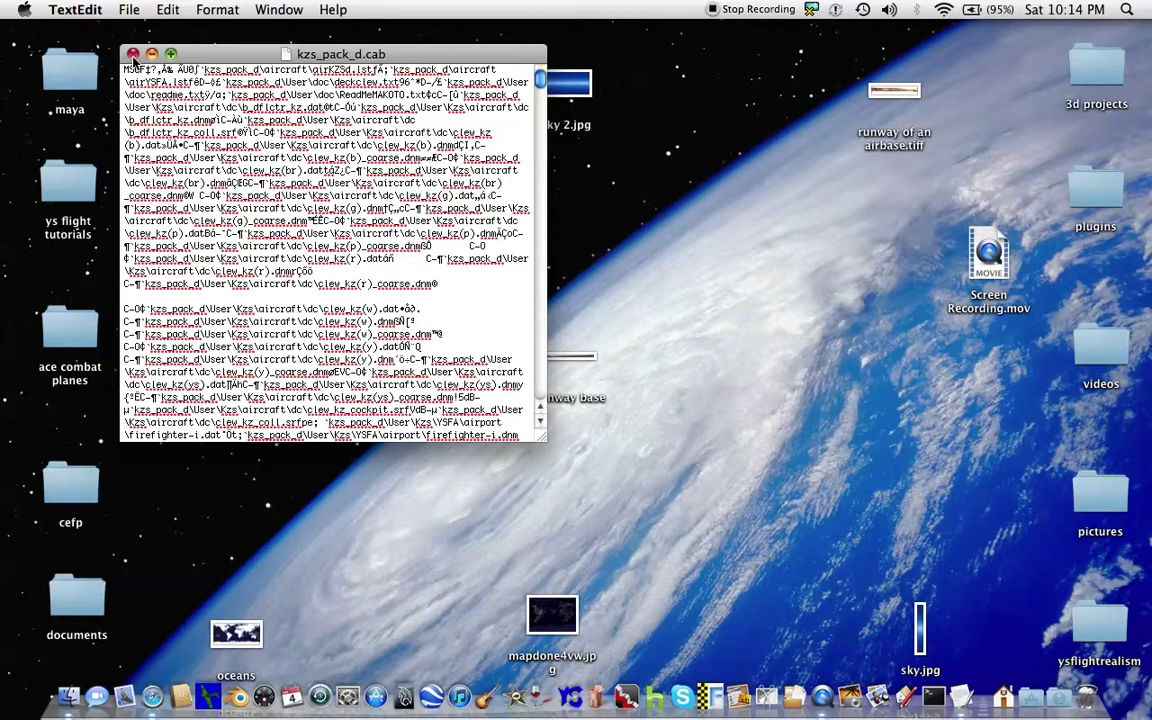
pyautogui.click(133, 54)
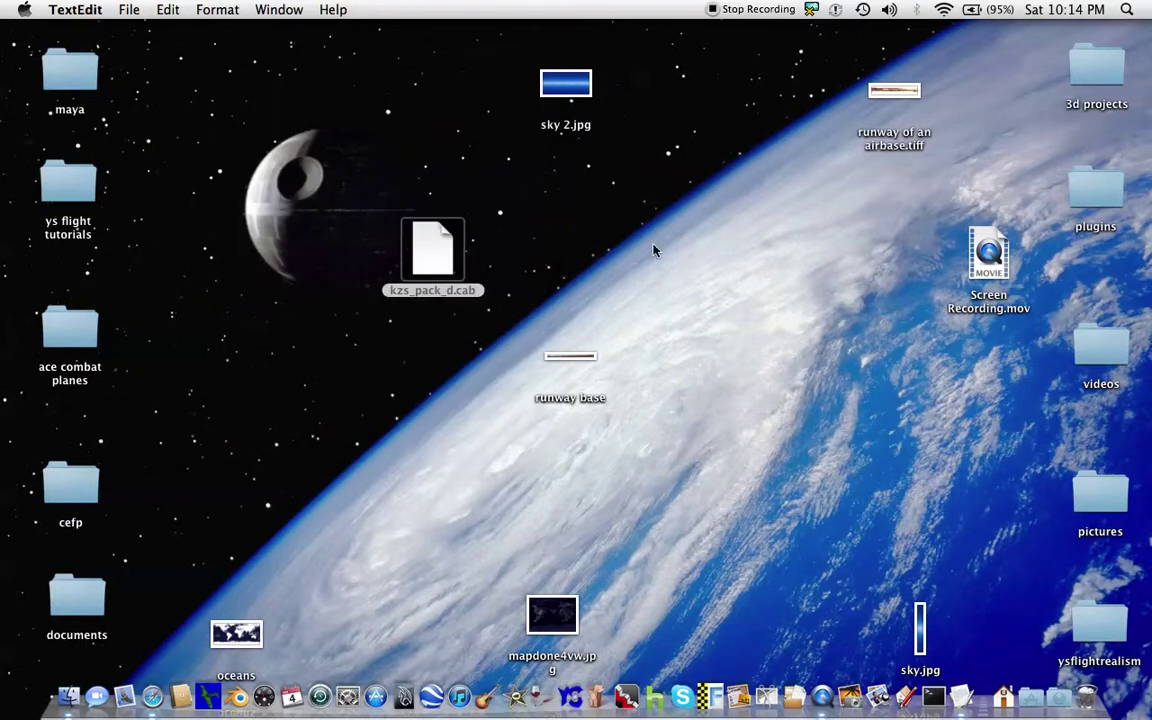
pyautogui.click(653, 249)
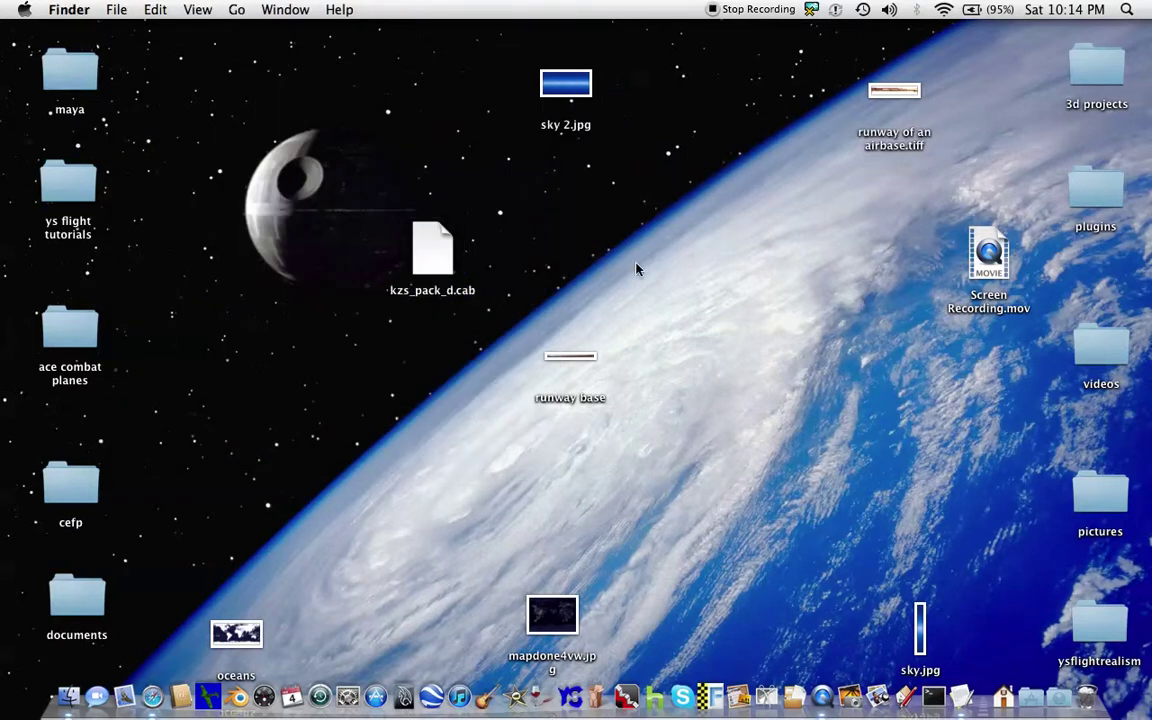
pyautogui.doubleClick(446, 240)
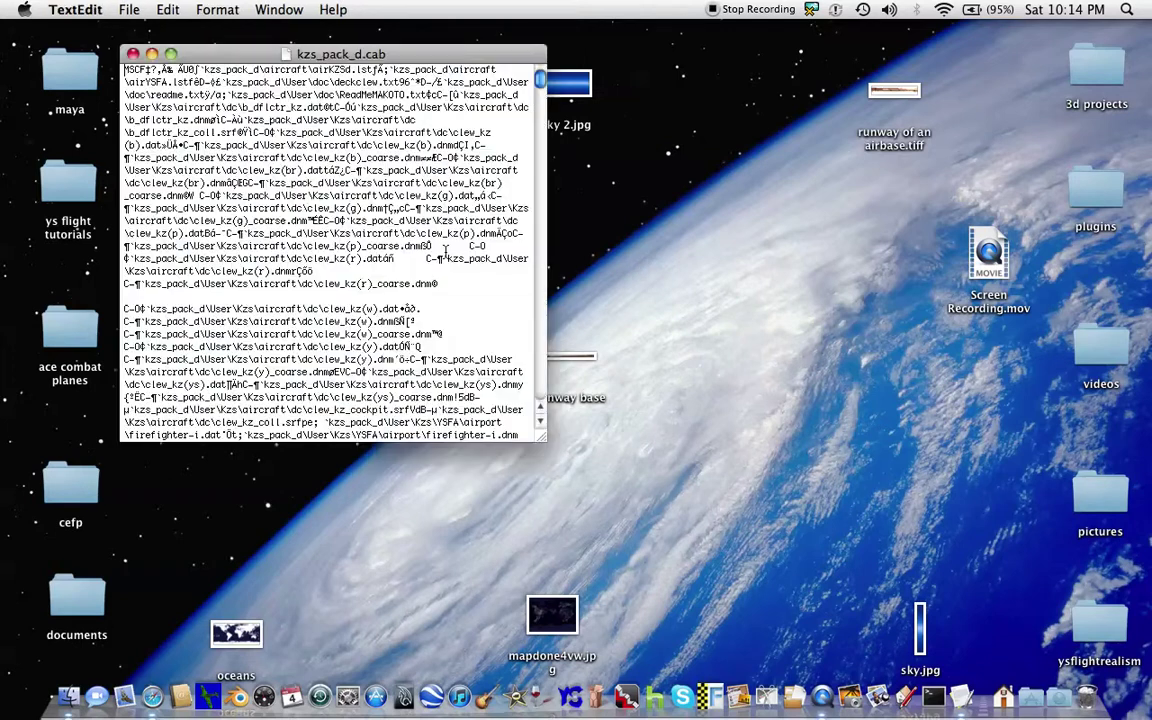
pyautogui.click(133, 54)
pyautogui.click(614, 249)
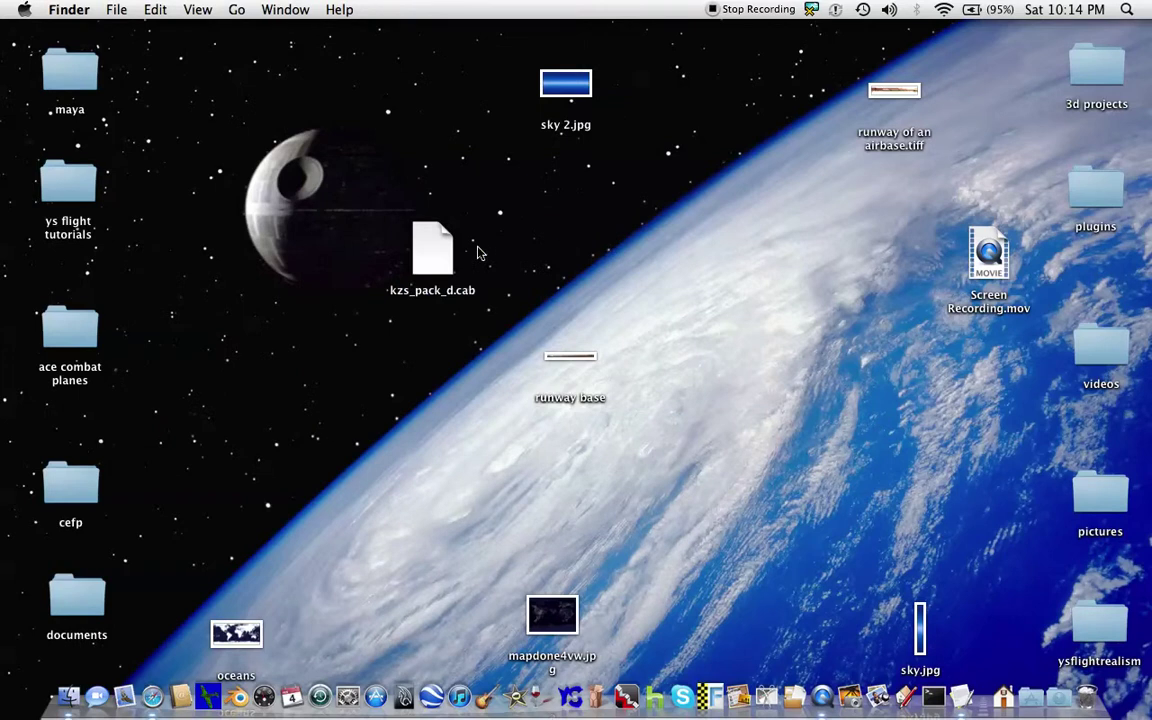
# Move kzs_pack_d.cab to the upper-left, review The Unarchiver's Archive Formats preferences, then reopen Safari.
pyautogui.moveTo(440, 240); pyautogui.dragTo(276, 152)
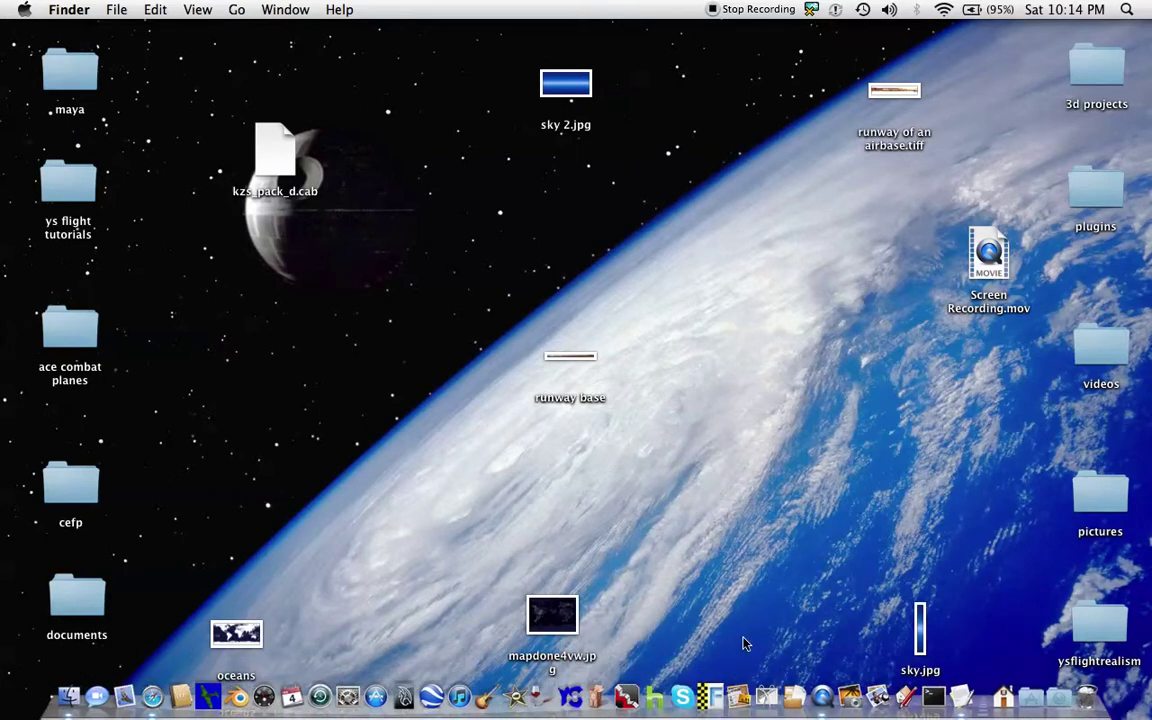
pyautogui.click(797, 692)
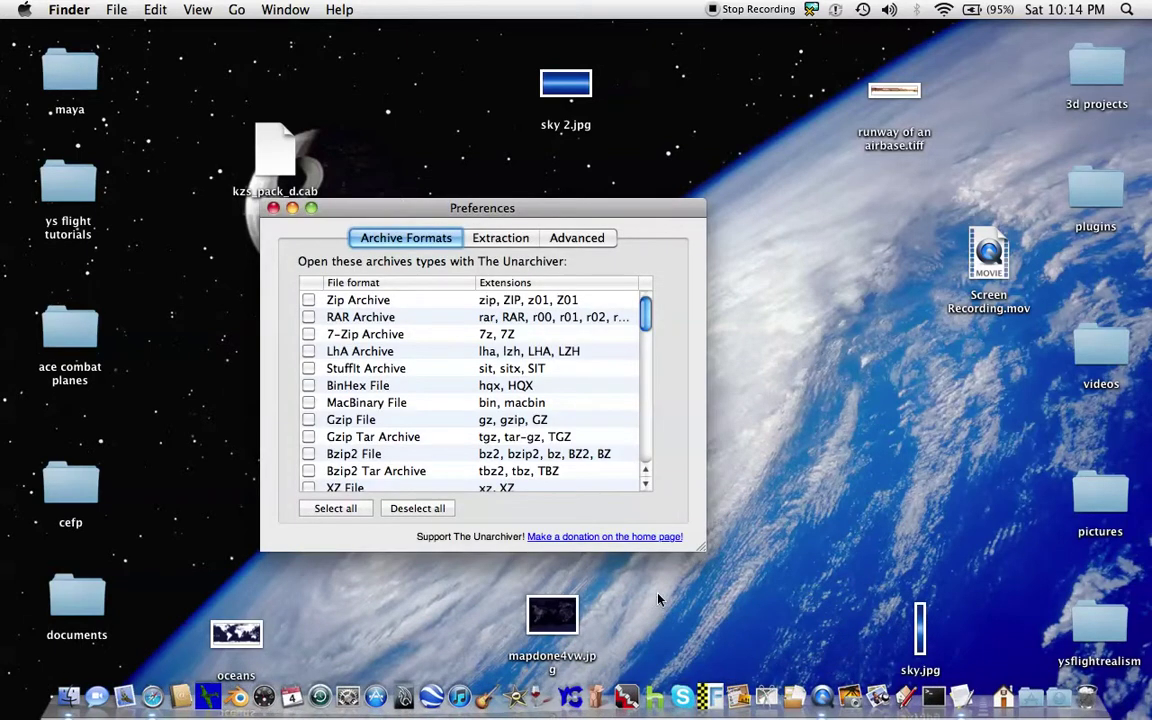
pyautogui.click(273, 208)
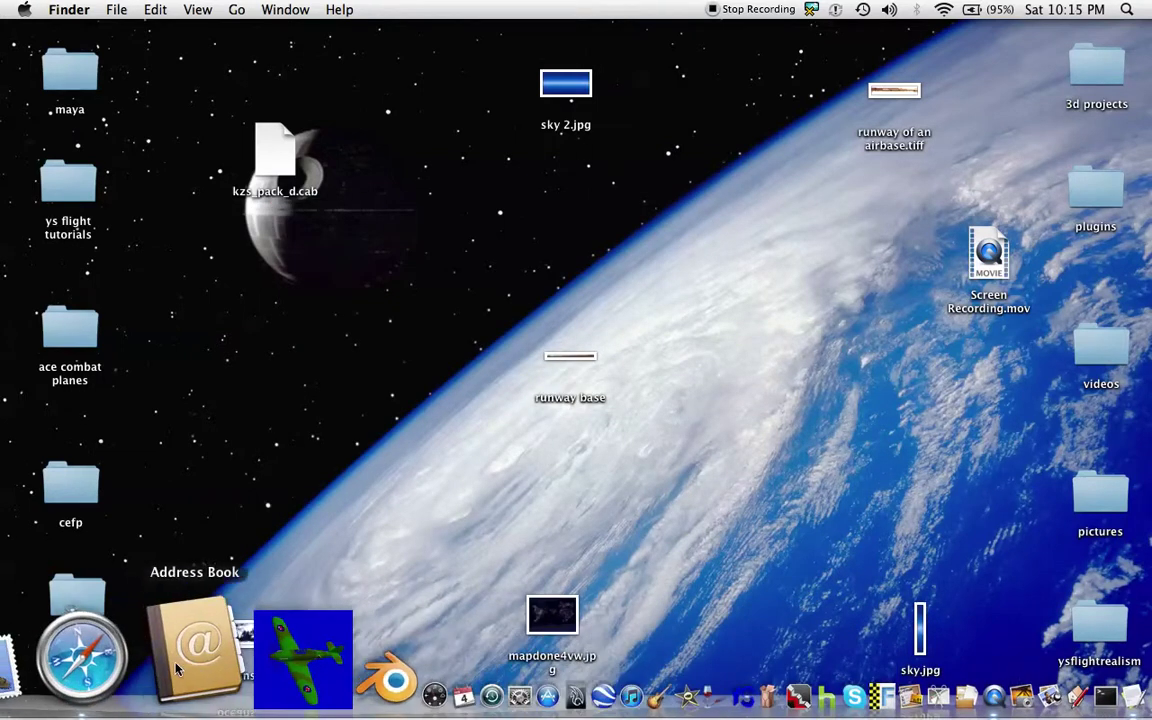
pyautogui.click(155, 667)
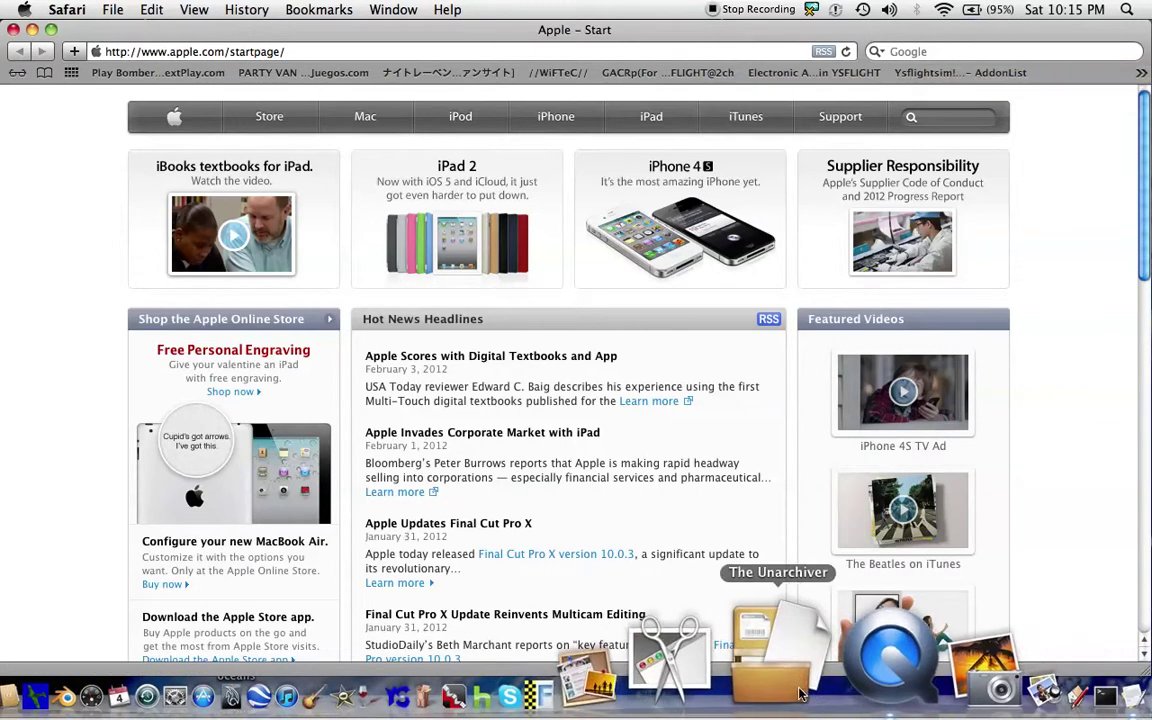
# Run a Google search for 'the unarchiver' from Safari's search field.
pyautogui.click(942, 52)
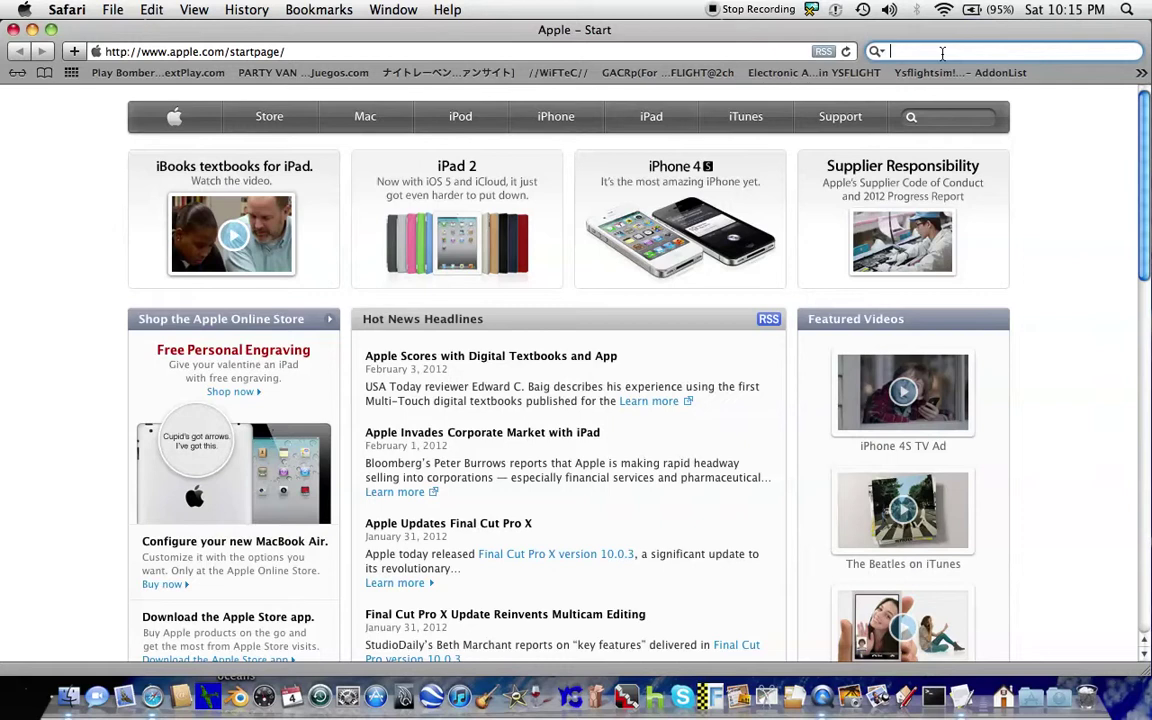
pyautogui.write('the ')
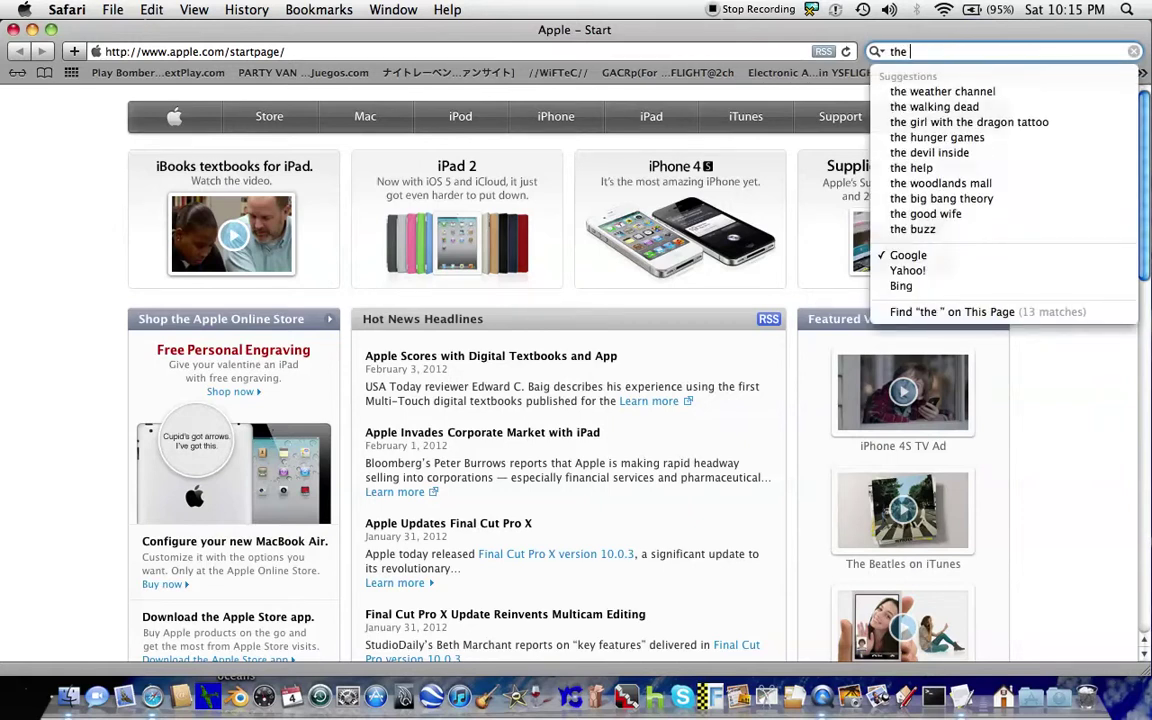
pyautogui.write('un')
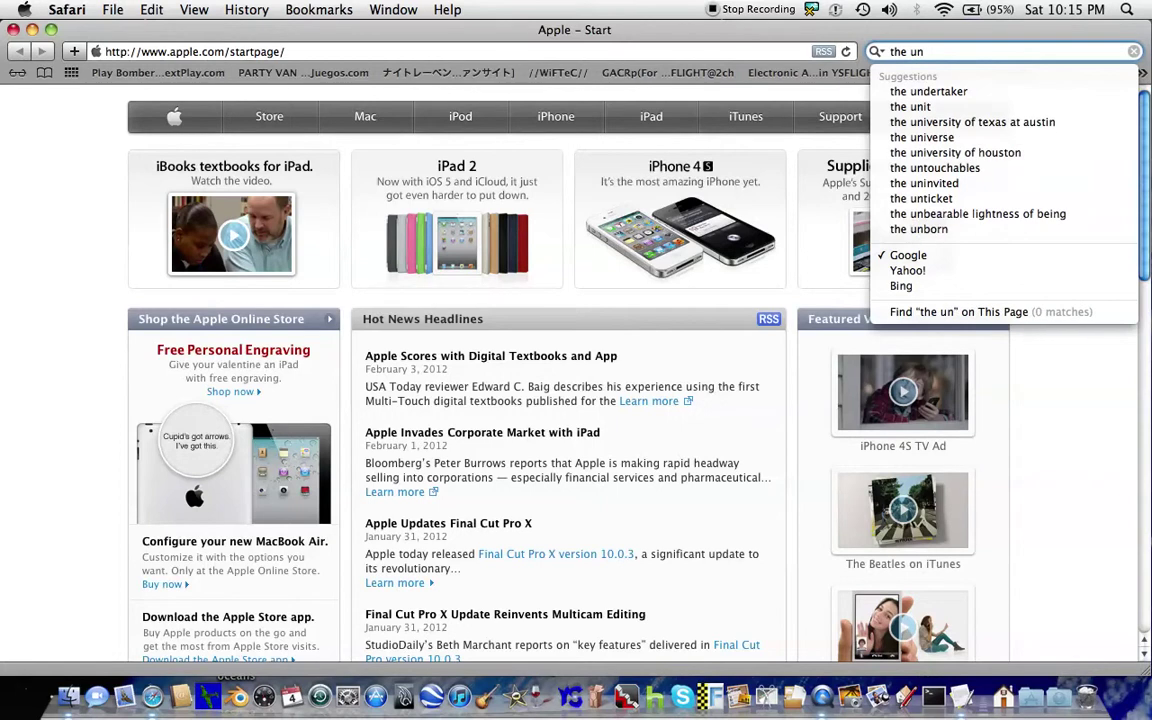
pyautogui.press('Down')
pyautogui.write('archiver')
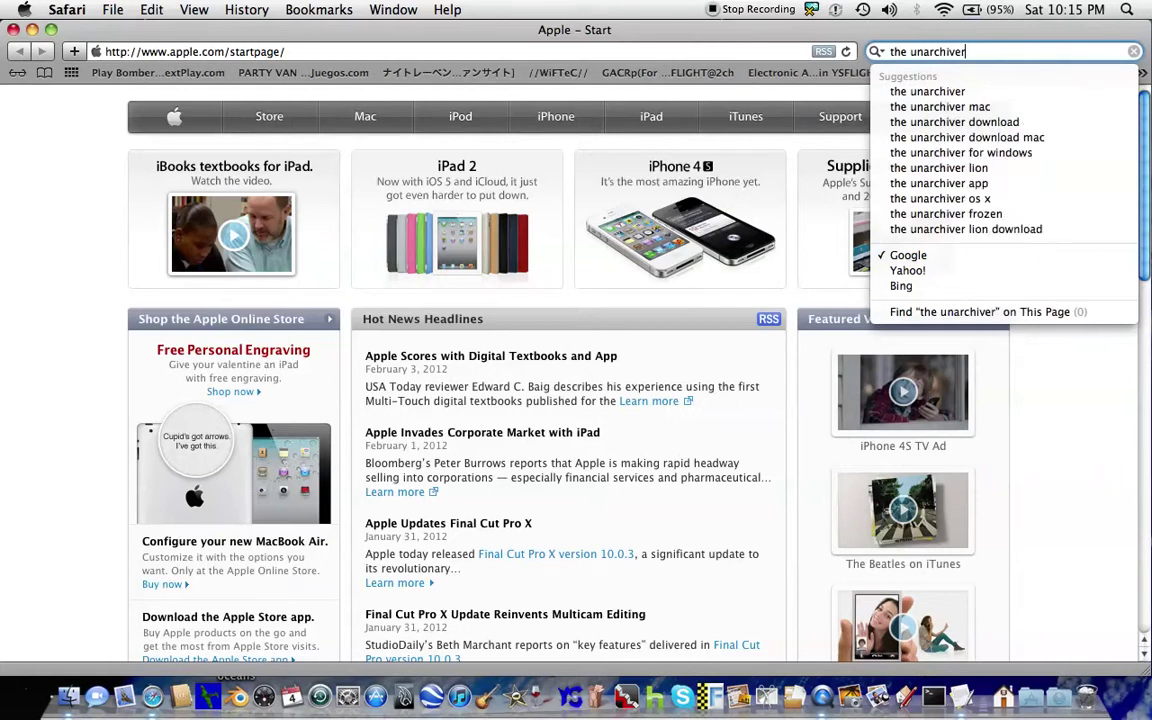
pyautogui.press('Return')
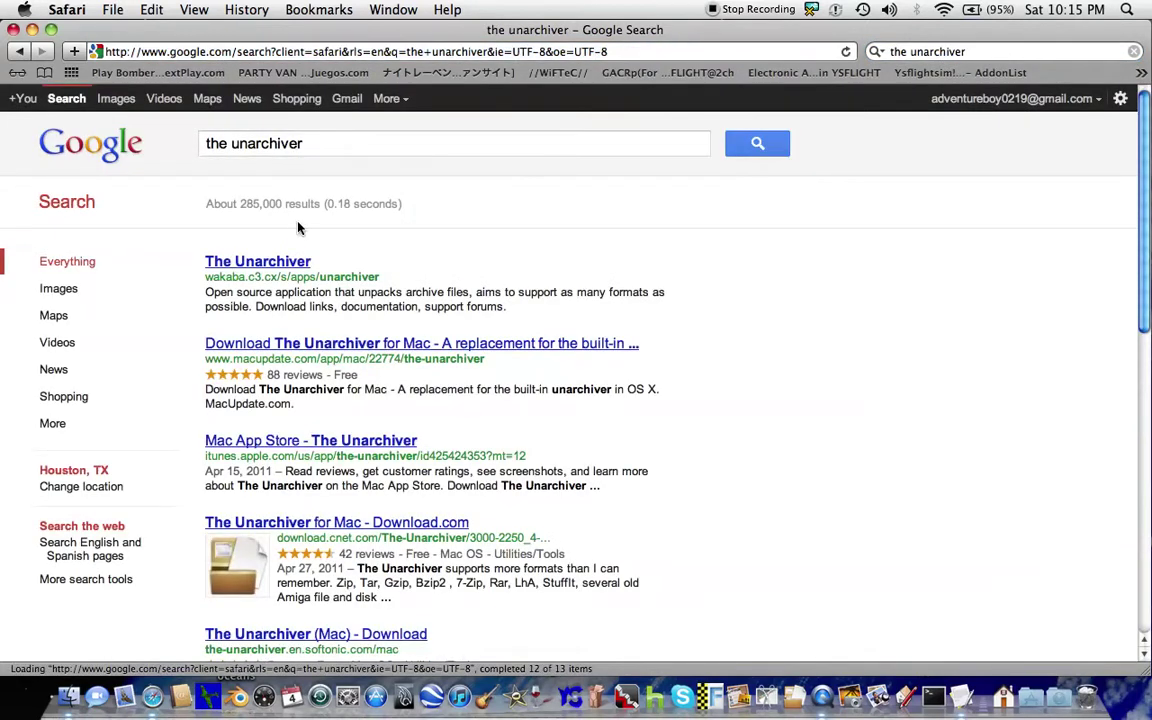
pyautogui.click(276, 264)
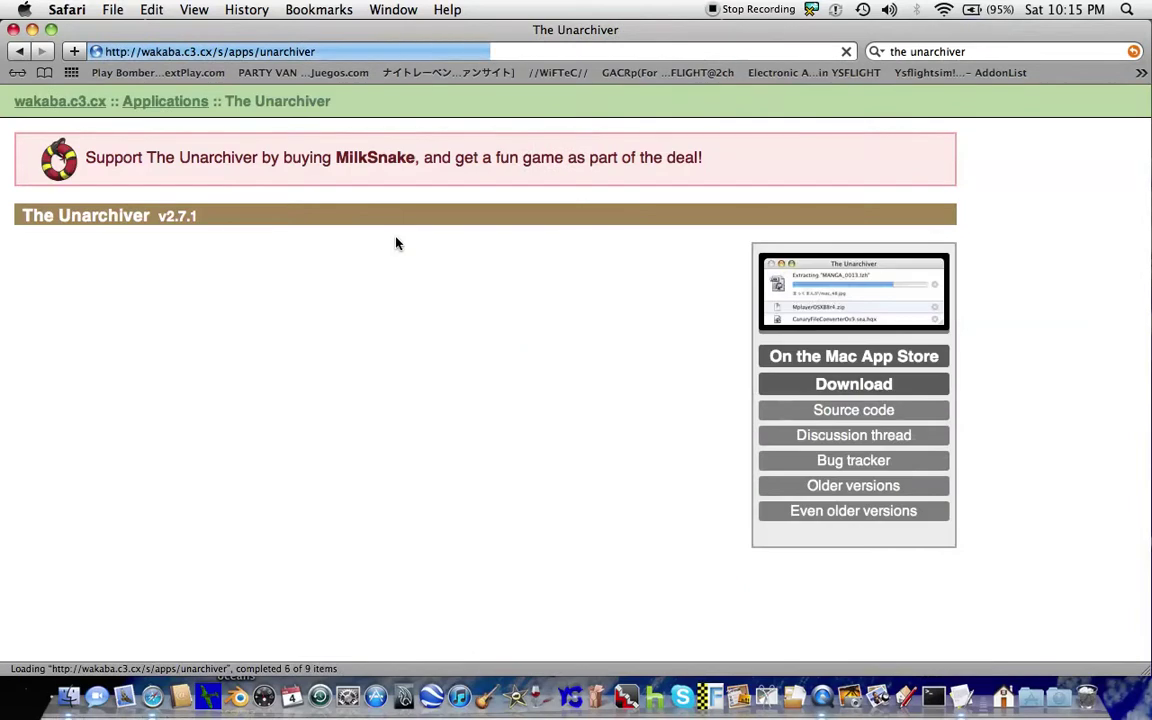
pyautogui.click(18, 55)
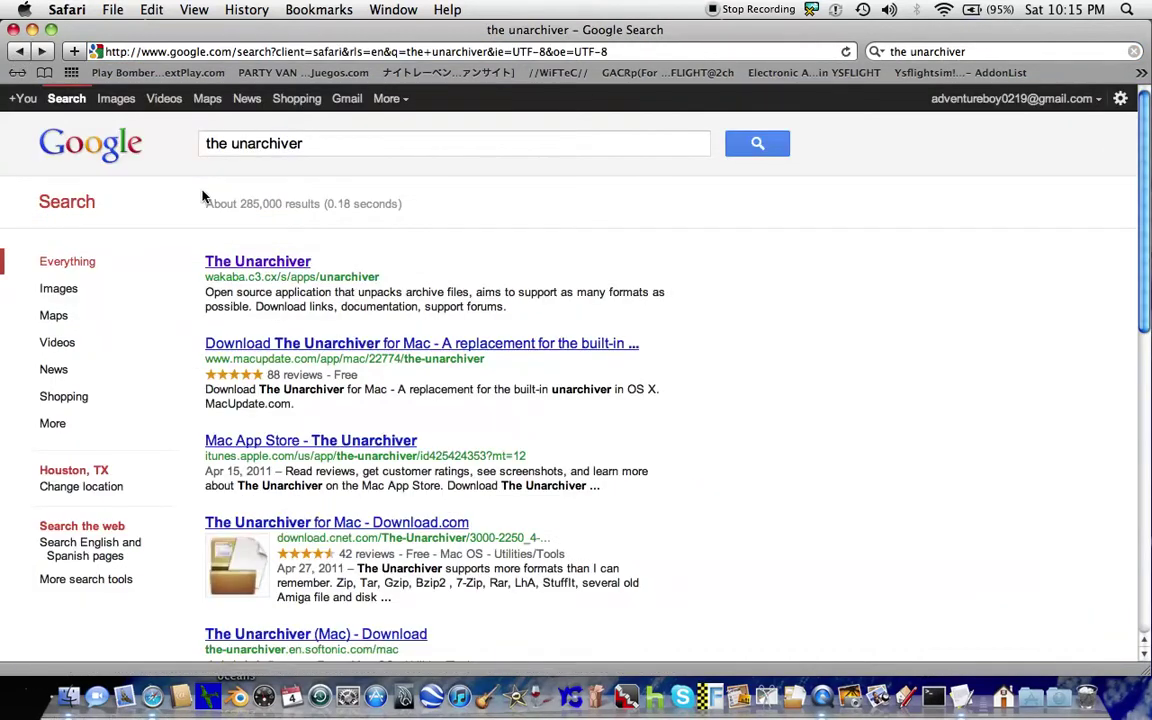
pyautogui.scroll(-1, 300, 280)
pyautogui.scroll(-3, 310, 289)
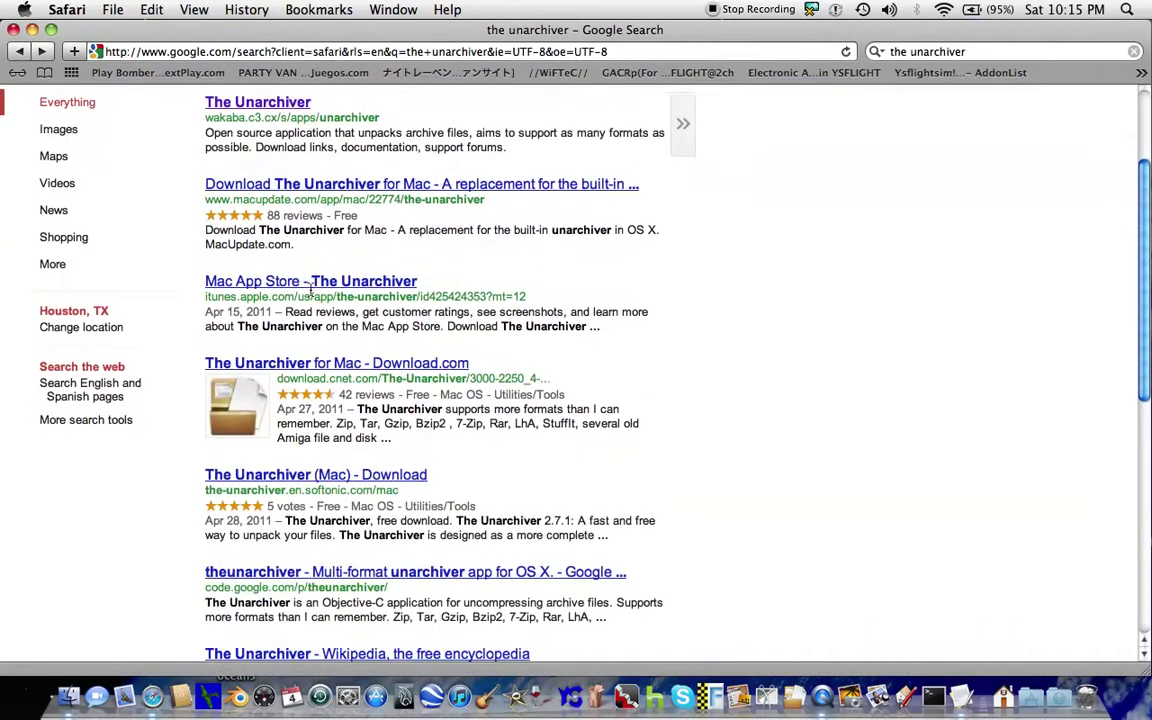
pyautogui.click(312, 368)
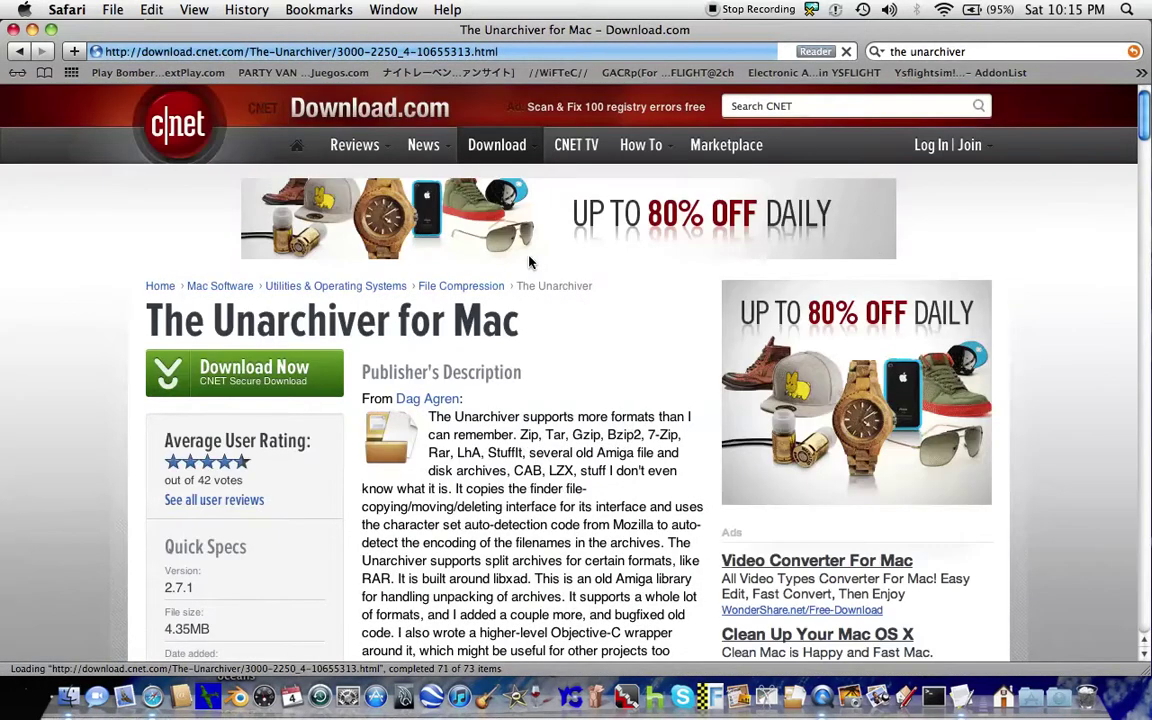
pyautogui.scroll(-4, 530, 262)
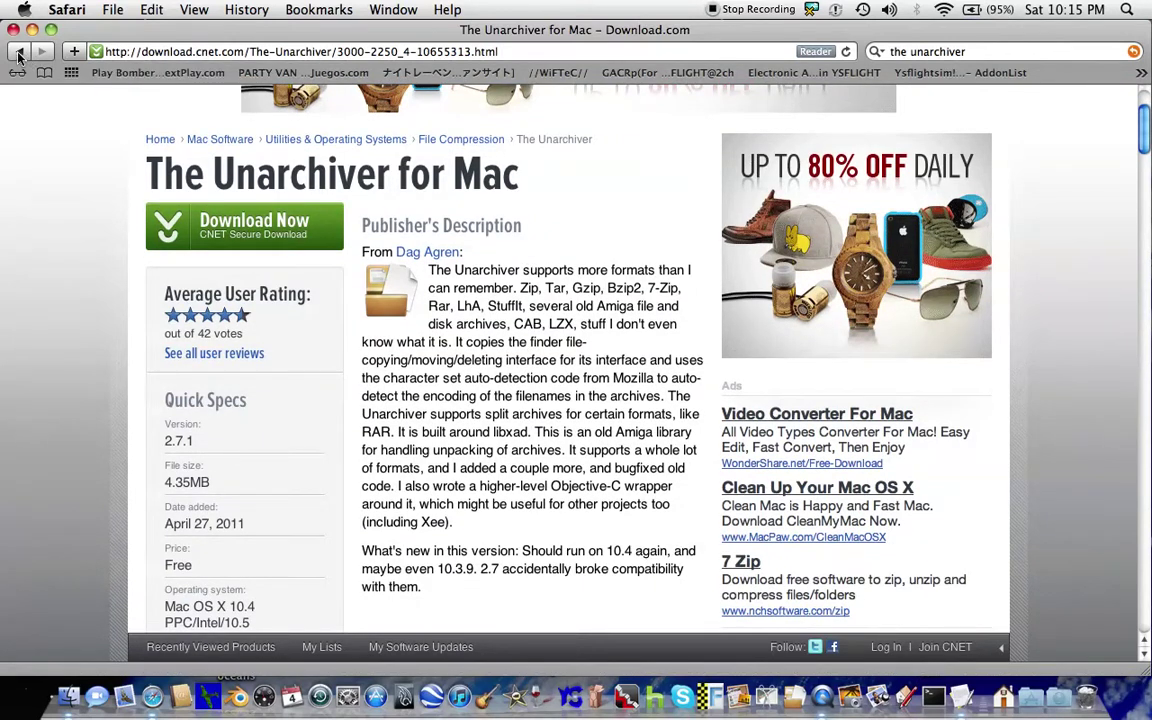
pyautogui.click(18, 52)
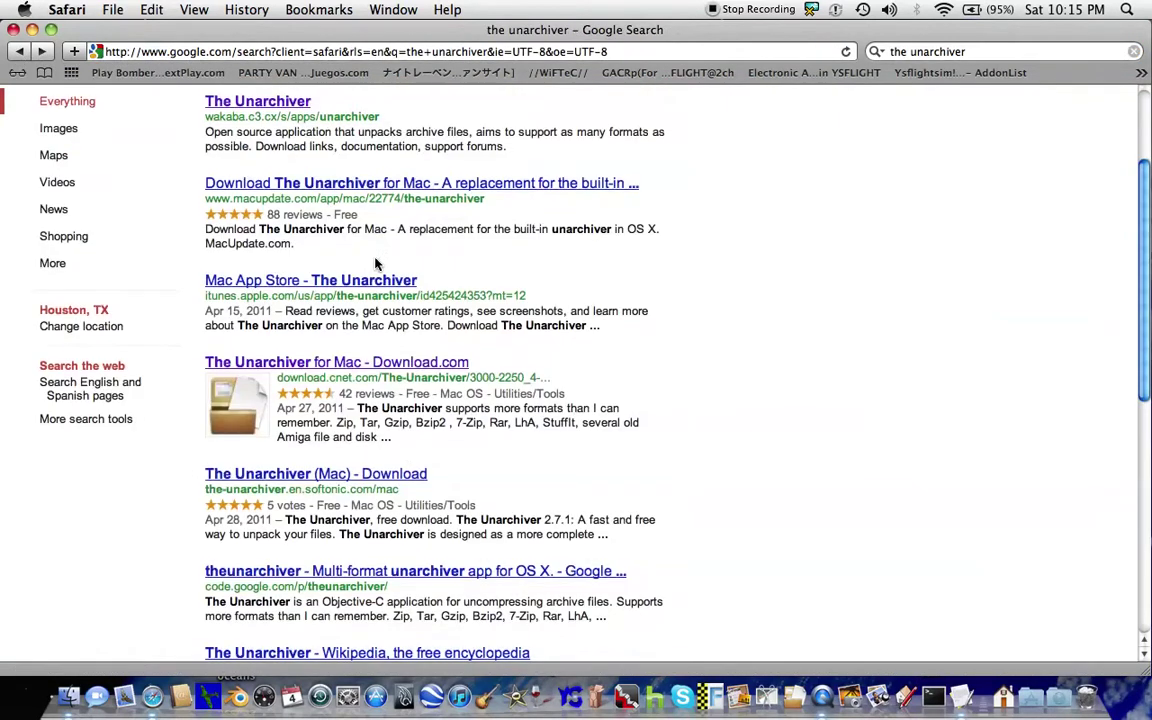
pyautogui.scroll(-3, 377, 263)
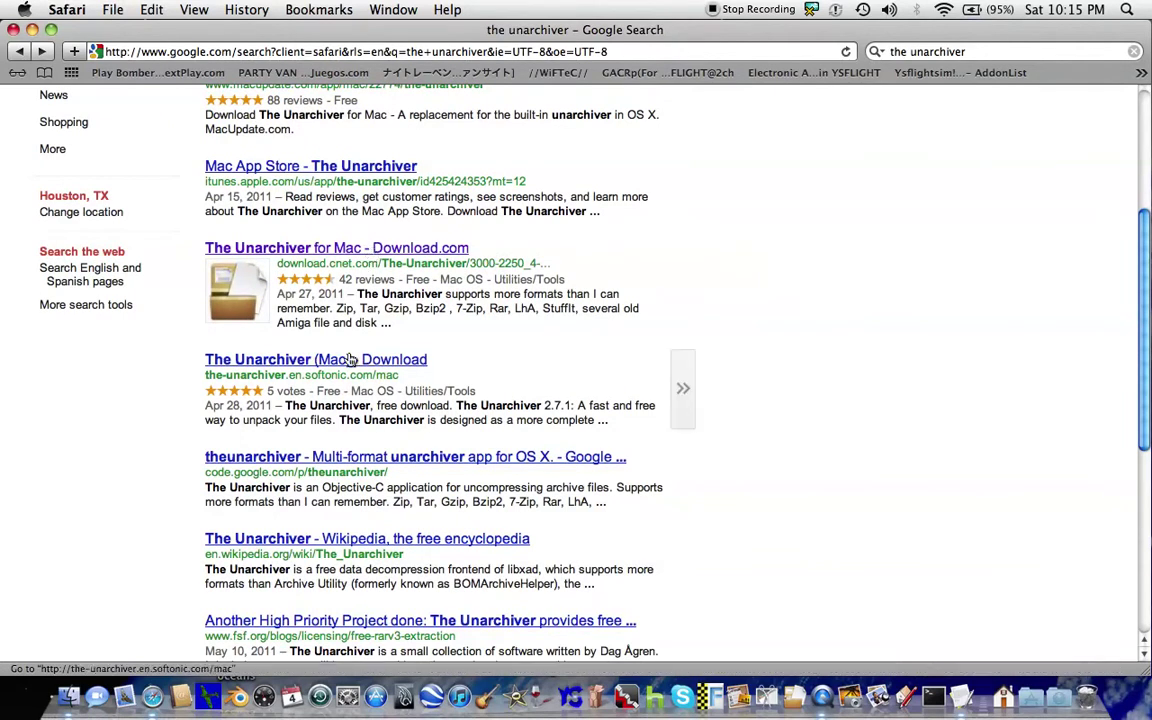
pyautogui.scroll(-3, 349, 360)
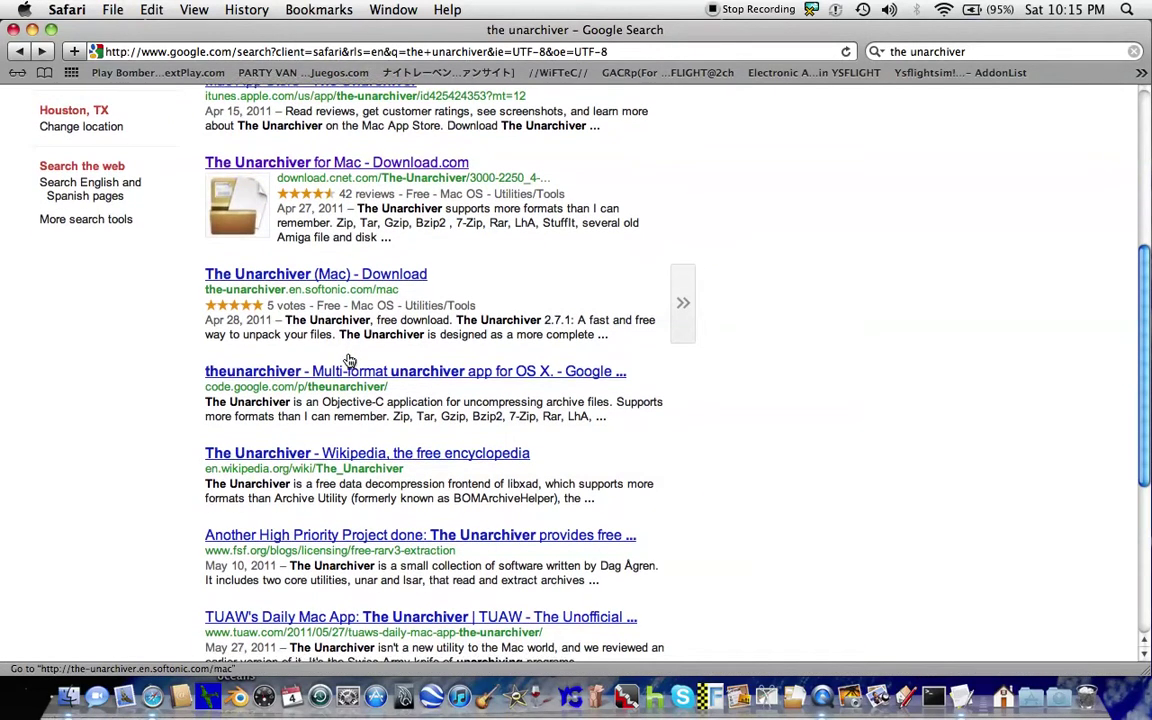
pyautogui.scroll(10, 349, 360)
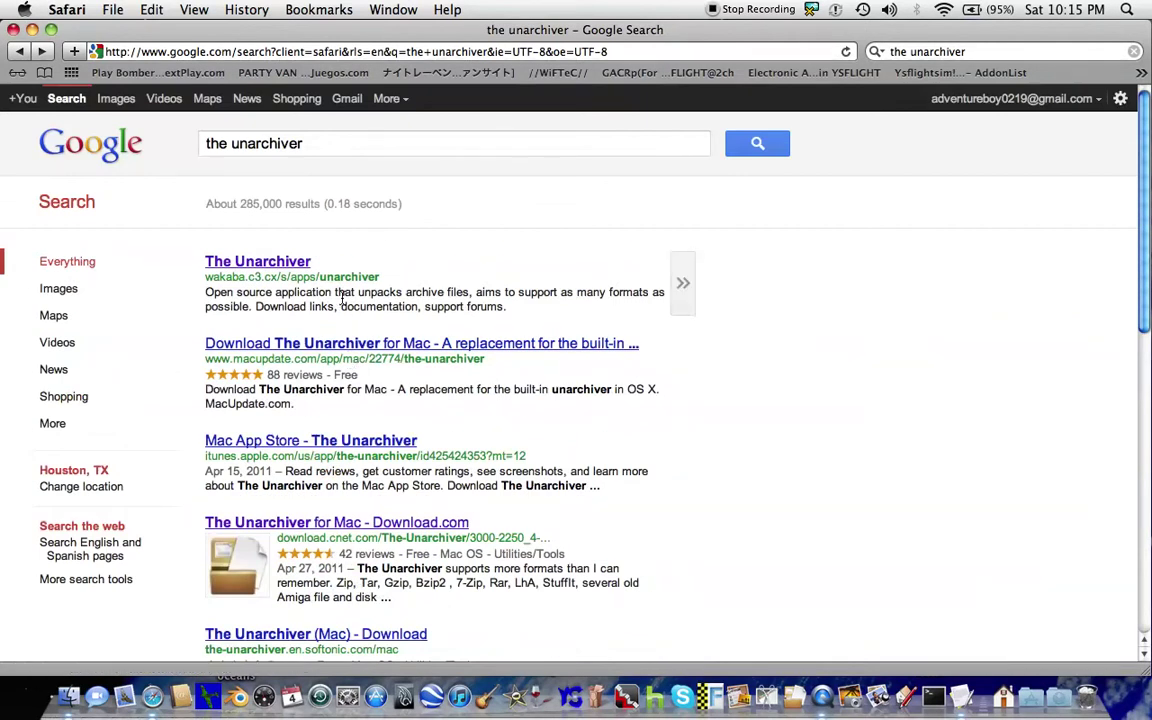
# Look over The Unarchiver's Download.com page, then close Safari and launch The Unarchiver.
pyautogui.click(370, 522)
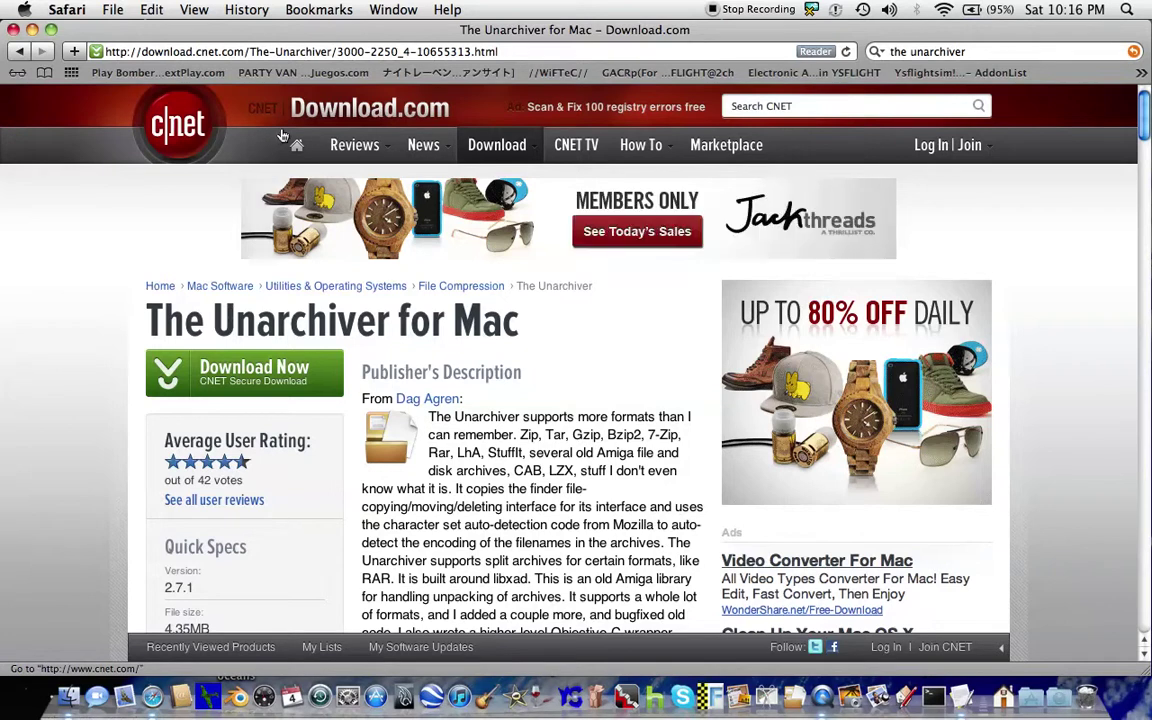
pyautogui.moveTo(333, 149)
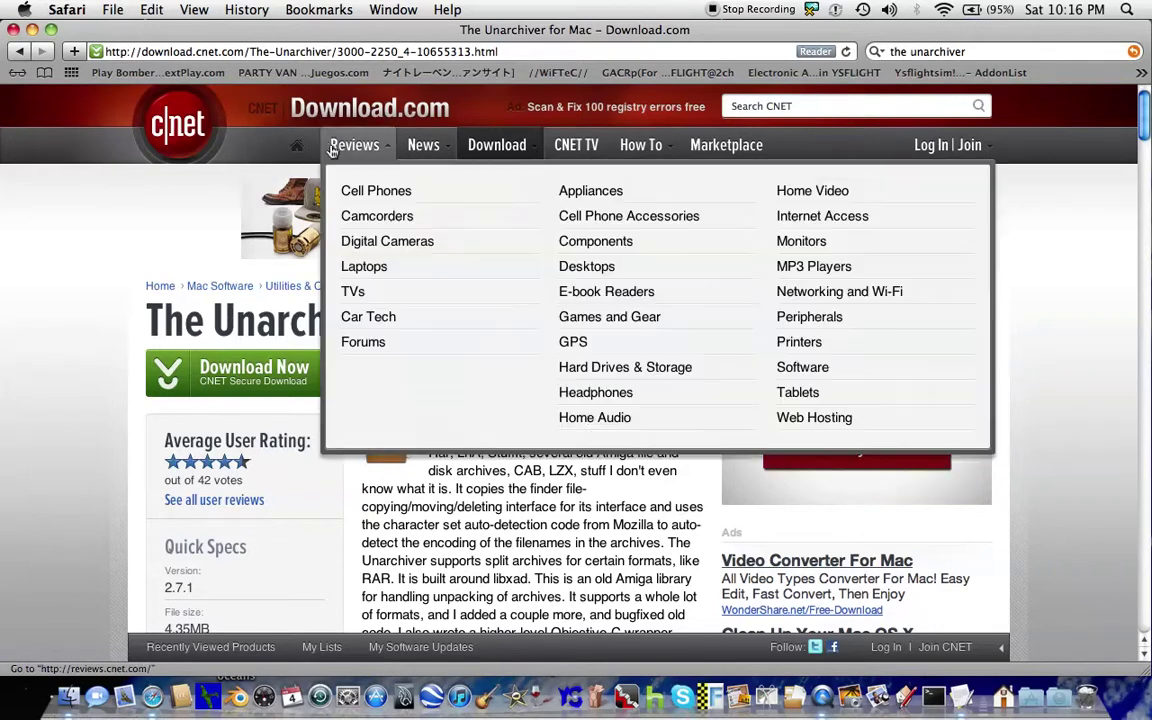
pyautogui.scroll(-3, 129, 270)
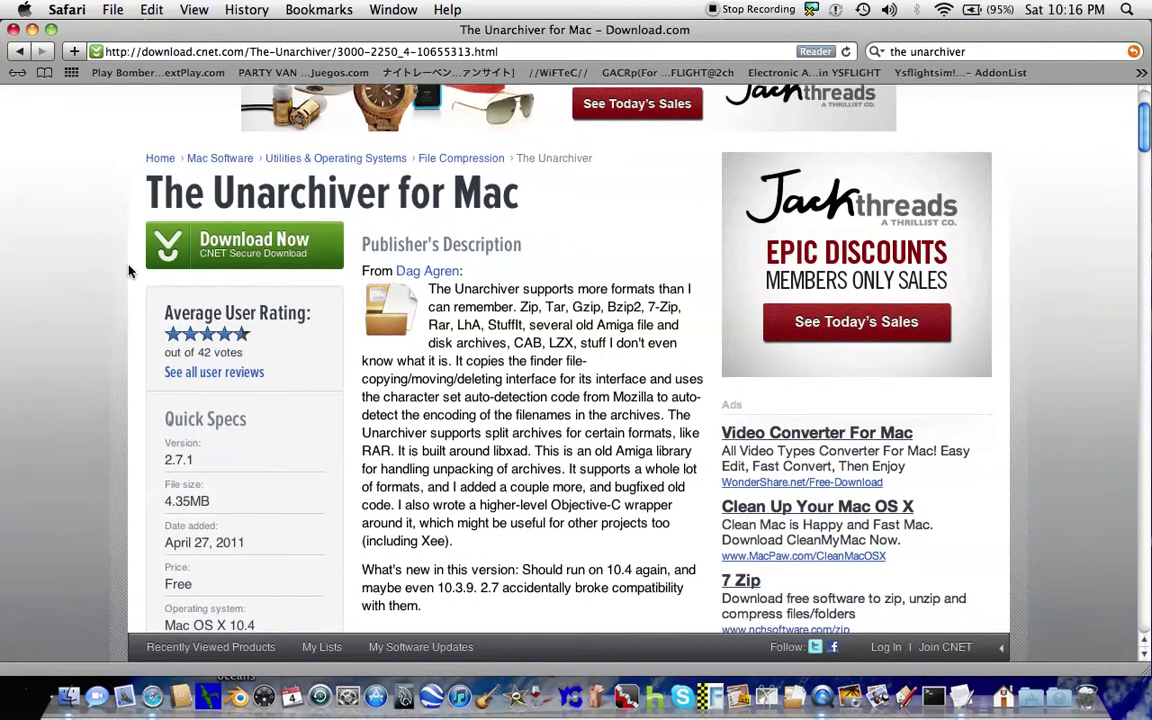
pyautogui.click(12, 30)
pyautogui.click(425, 197)
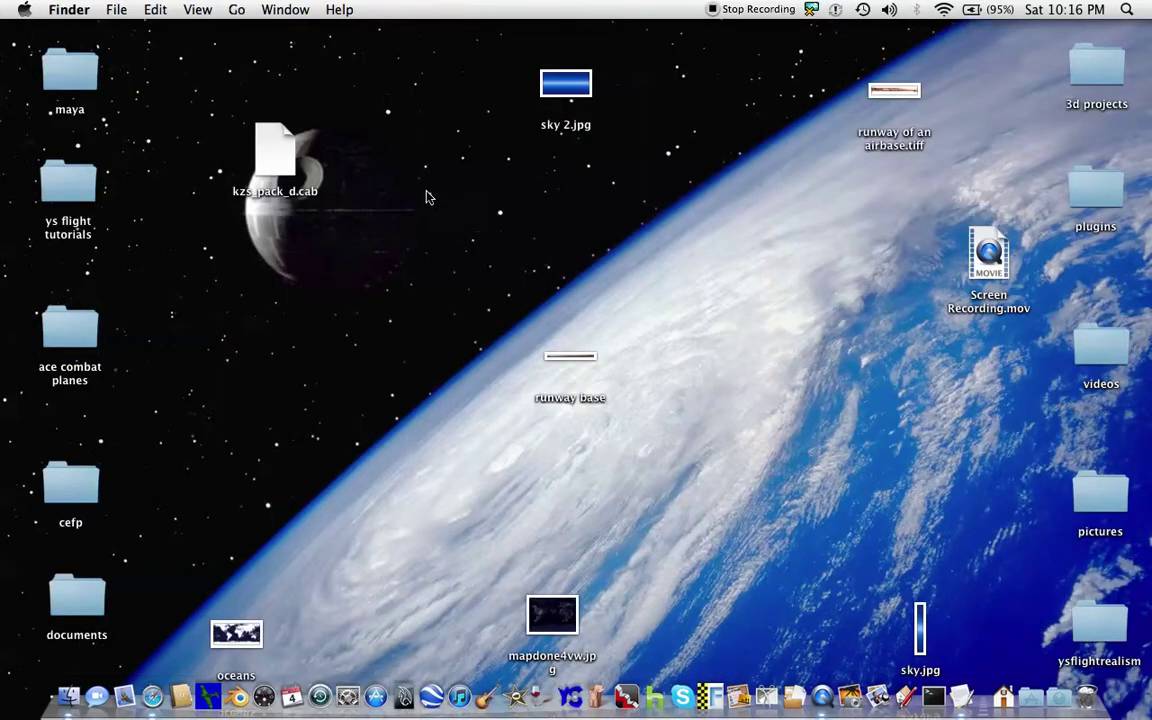
pyautogui.click(793, 690)
# Unarchive kzs_pack_d.cab to the Desktop, close preferences, and move the kzs_pack_d folder left.
pyautogui.click(174, 9)
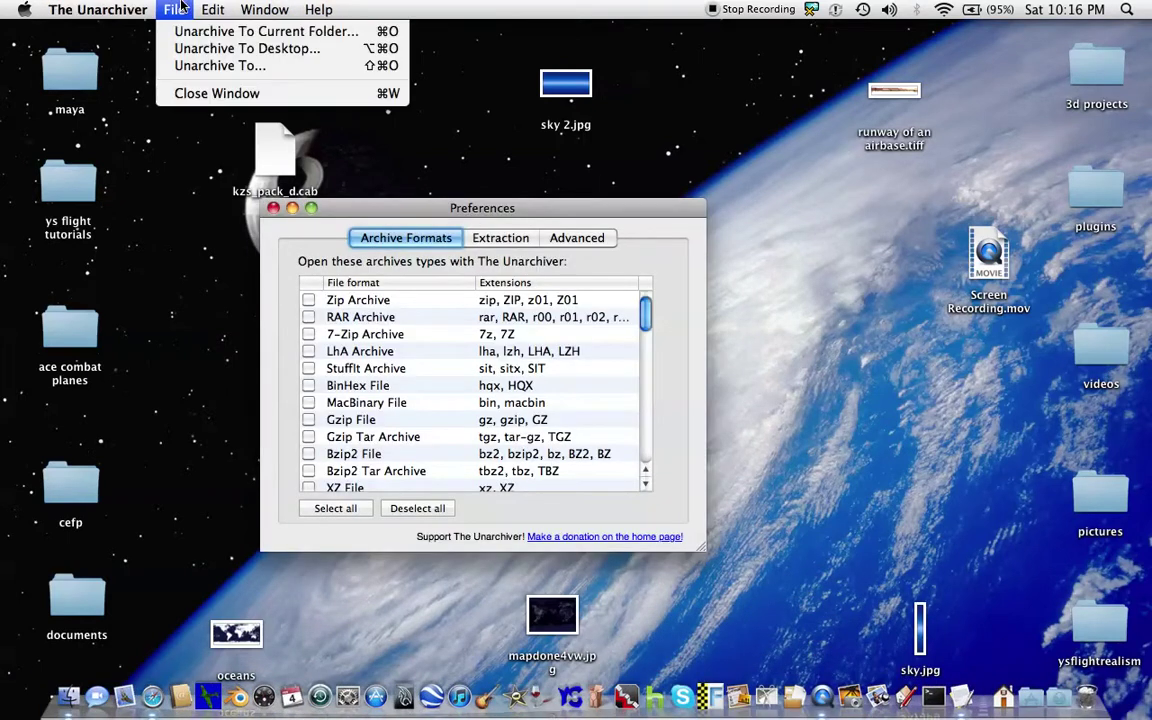
pyautogui.click(225, 50)
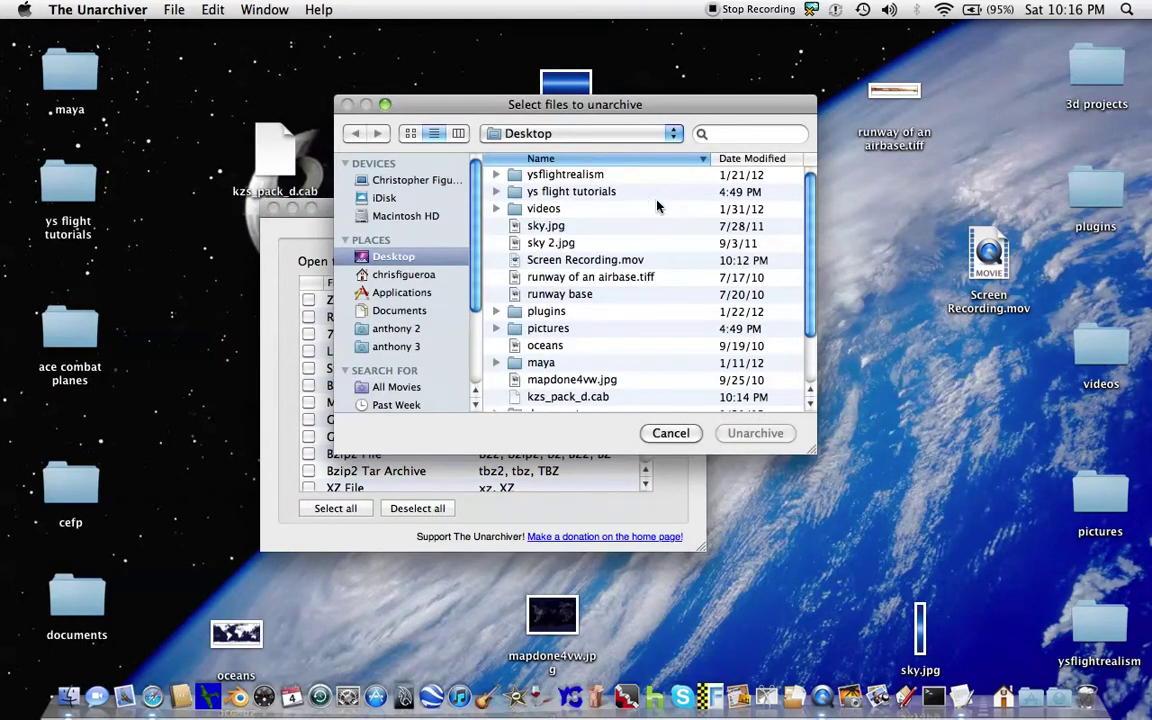
pyautogui.scroll(-1, 640, 215)
pyautogui.scroll(-1, 640, 230)
pyautogui.click(600, 370)
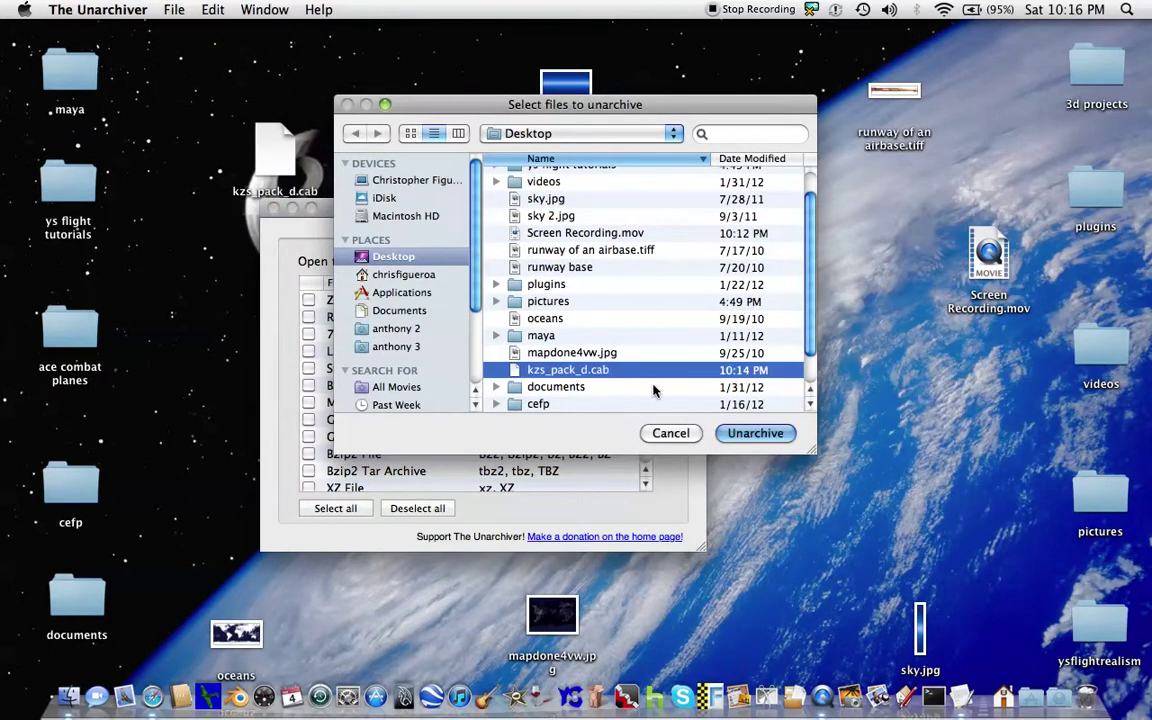
pyautogui.click(757, 436)
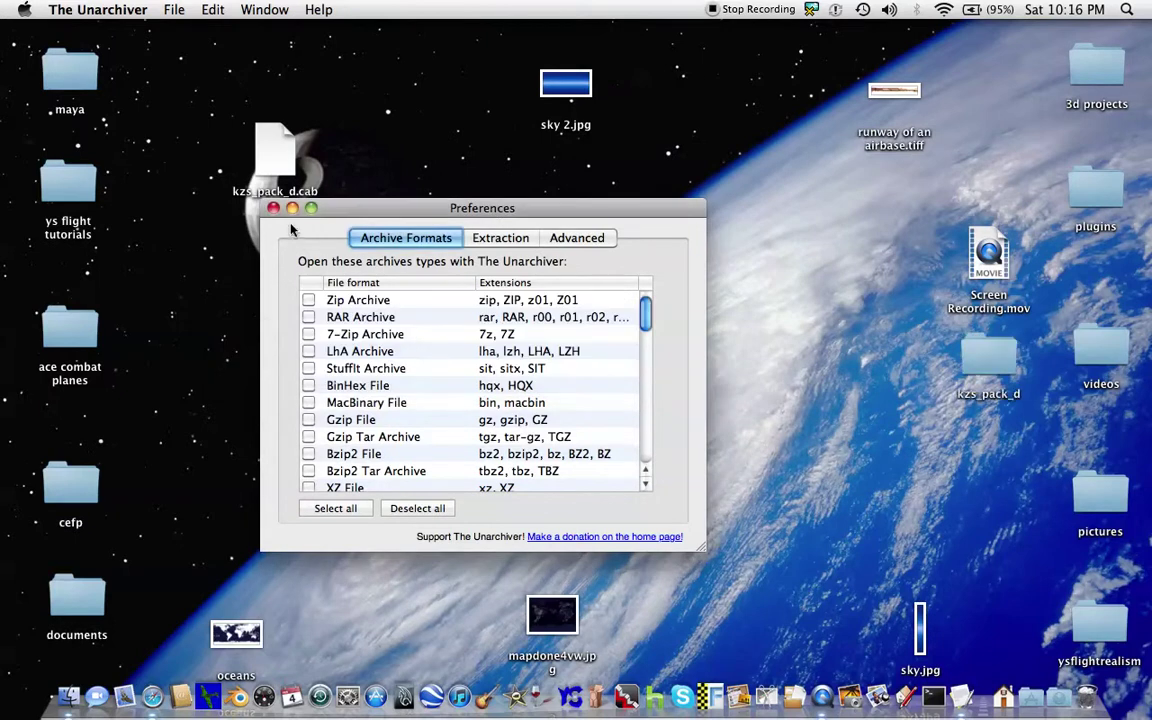
pyautogui.click(272, 208)
pyautogui.moveTo(975, 365); pyautogui.dragTo(293, 385)
# Open kzs_pack_d's aircraft folder and preview airKZSd.lst and airYSFA.lst.
pyautogui.doubleClick(295, 380)
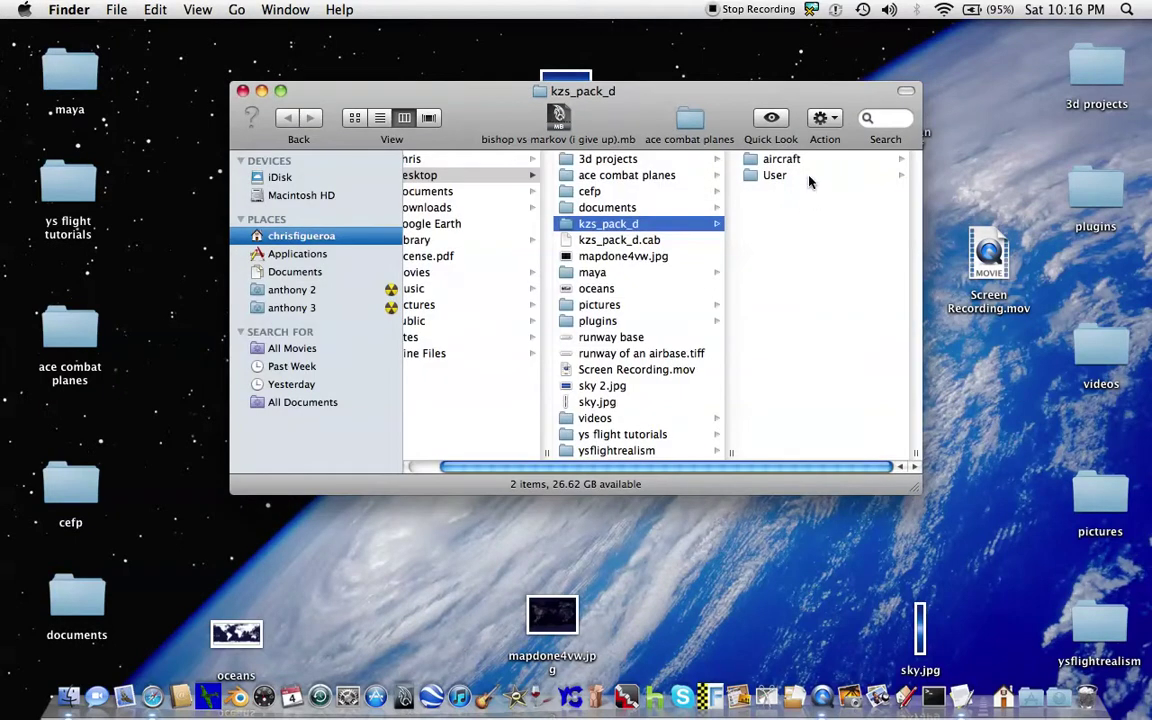
pyautogui.click(790, 176)
pyautogui.click(707, 158)
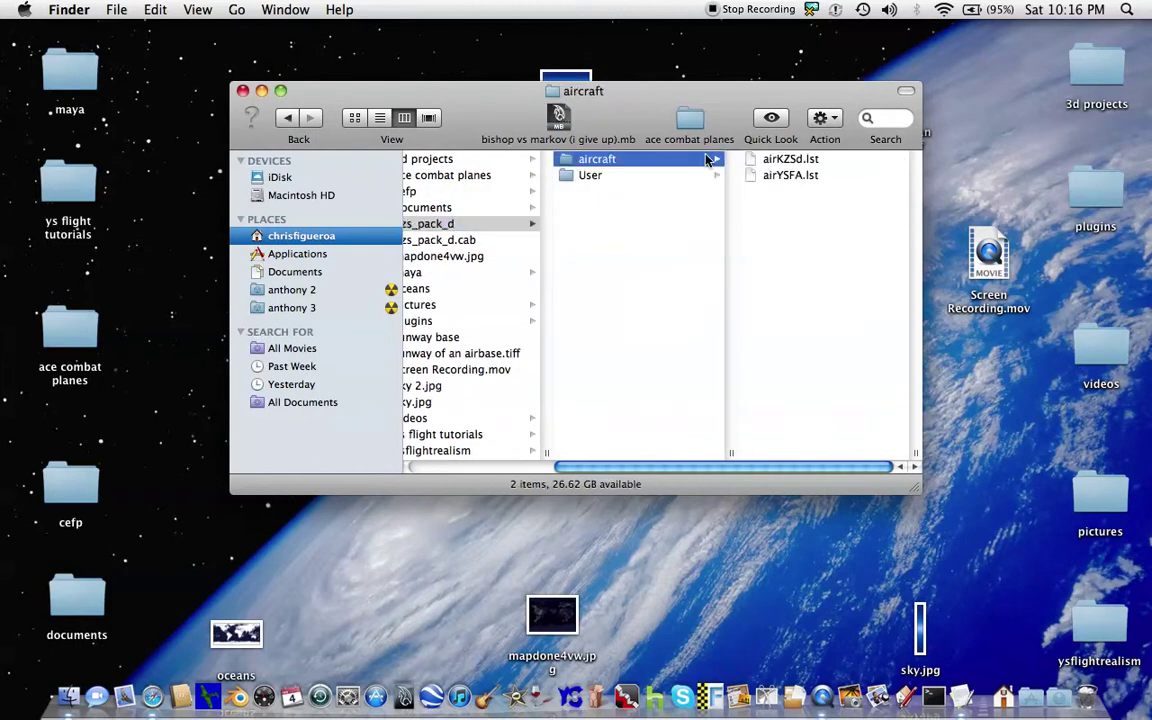
pyautogui.press('Right')
pyautogui.press('Down')
pyautogui.press('Left')
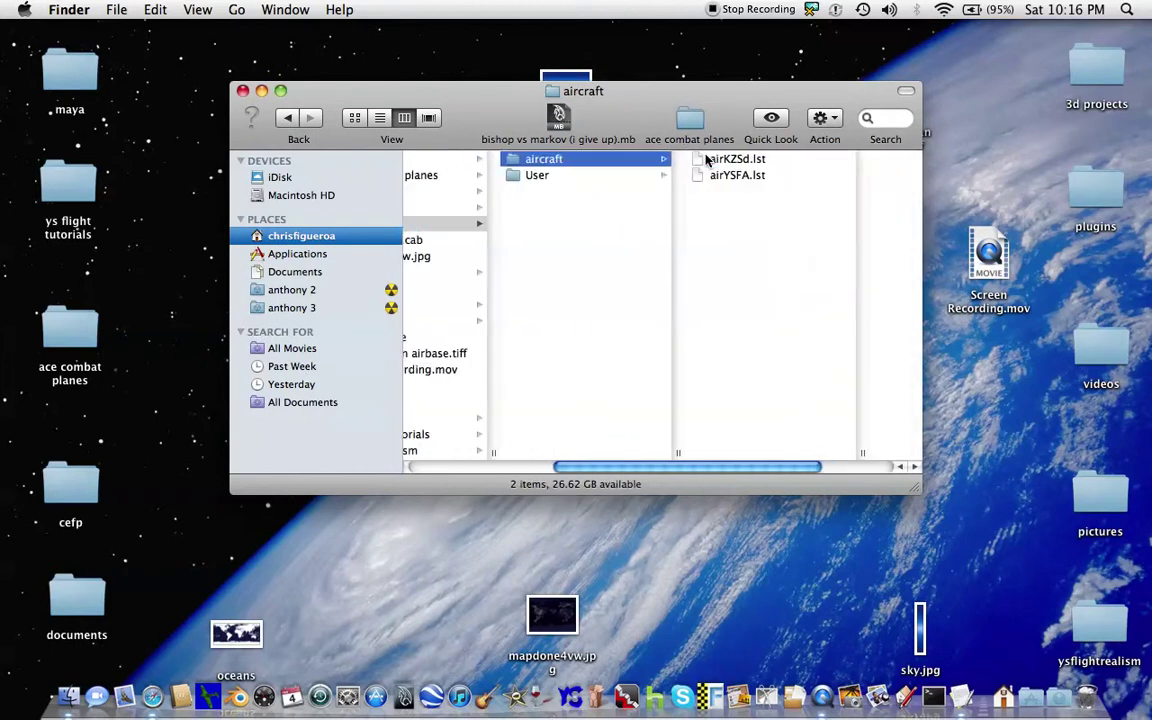
# Show the ysflight app's package contents, then open airYSFA.lst in TextEdit.
pyautogui.doubleClick(60, 180)
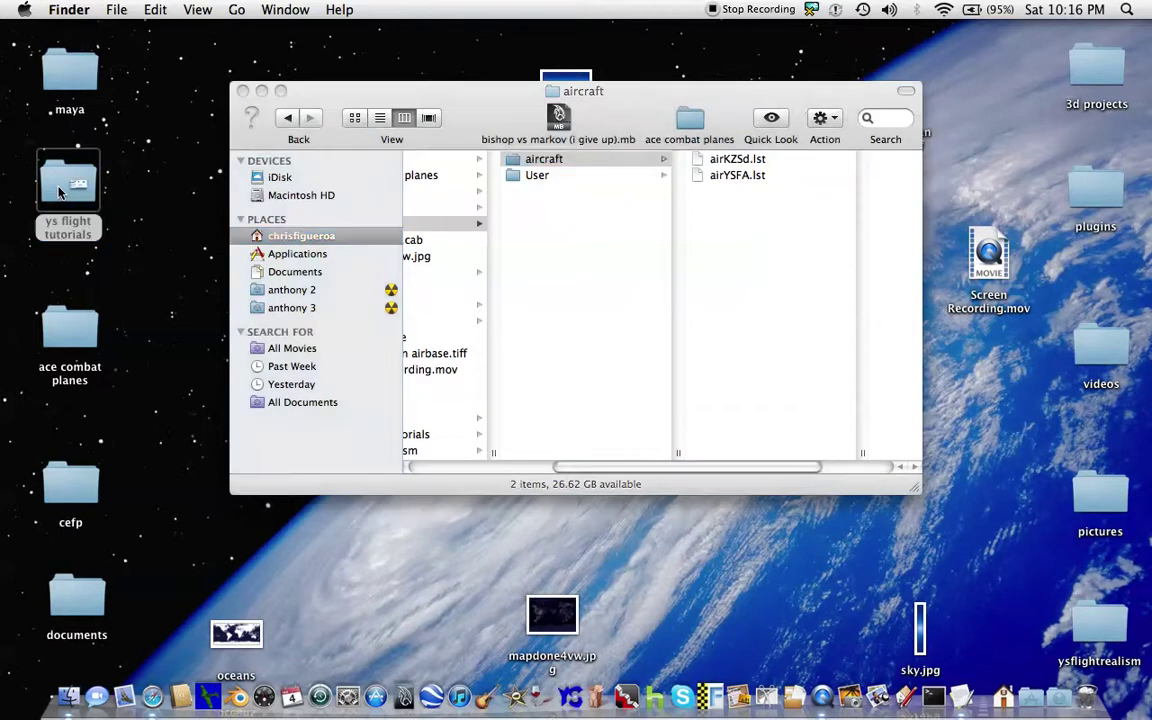
pyautogui.click(275, 284)
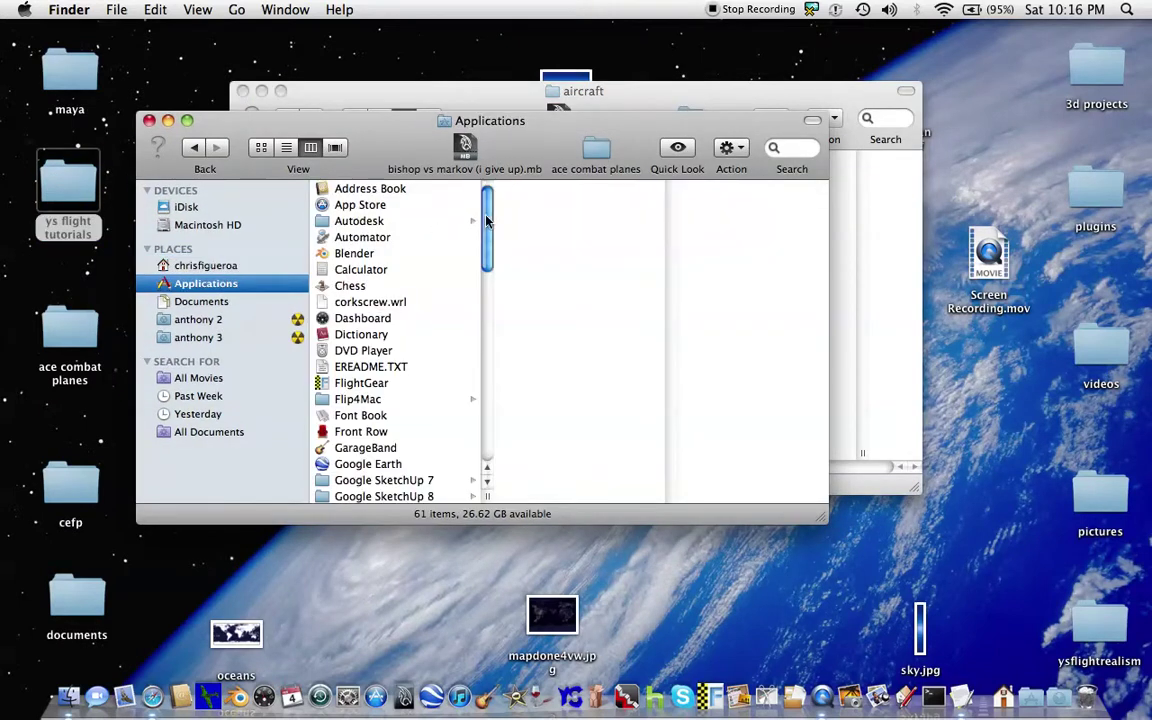
pyautogui.scroll(-15, 435, 200)
pyautogui.click(420, 461)
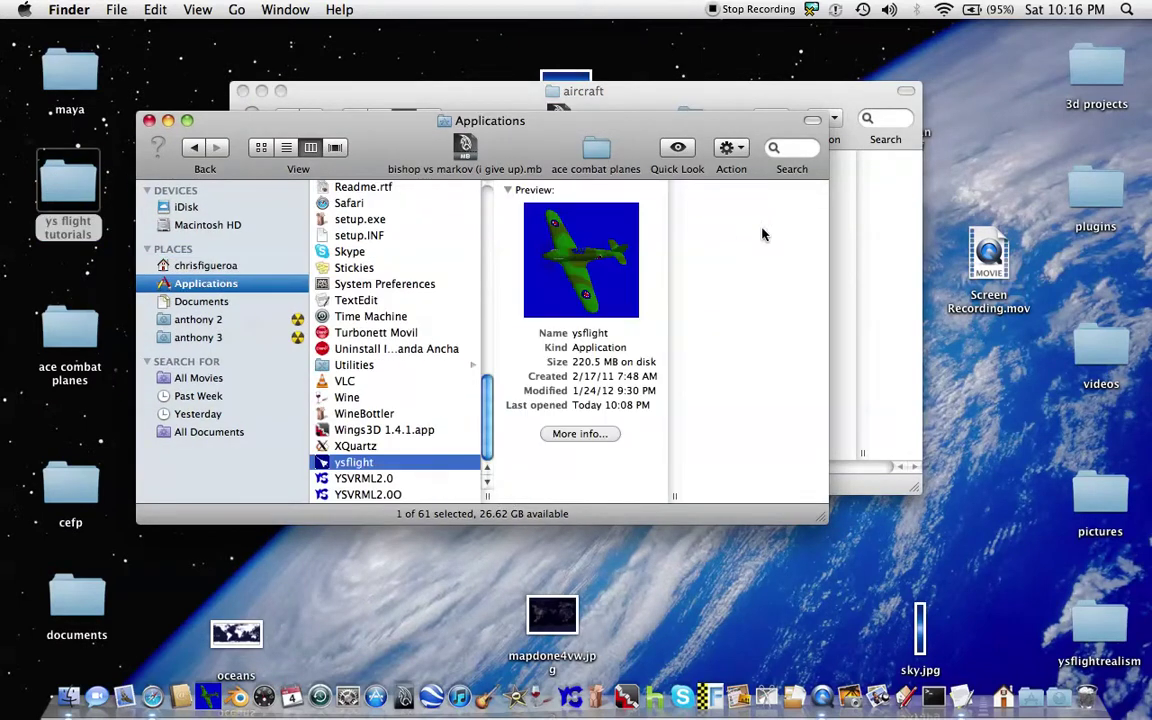
pyautogui.click(731, 148)
pyautogui.click(720, 199)
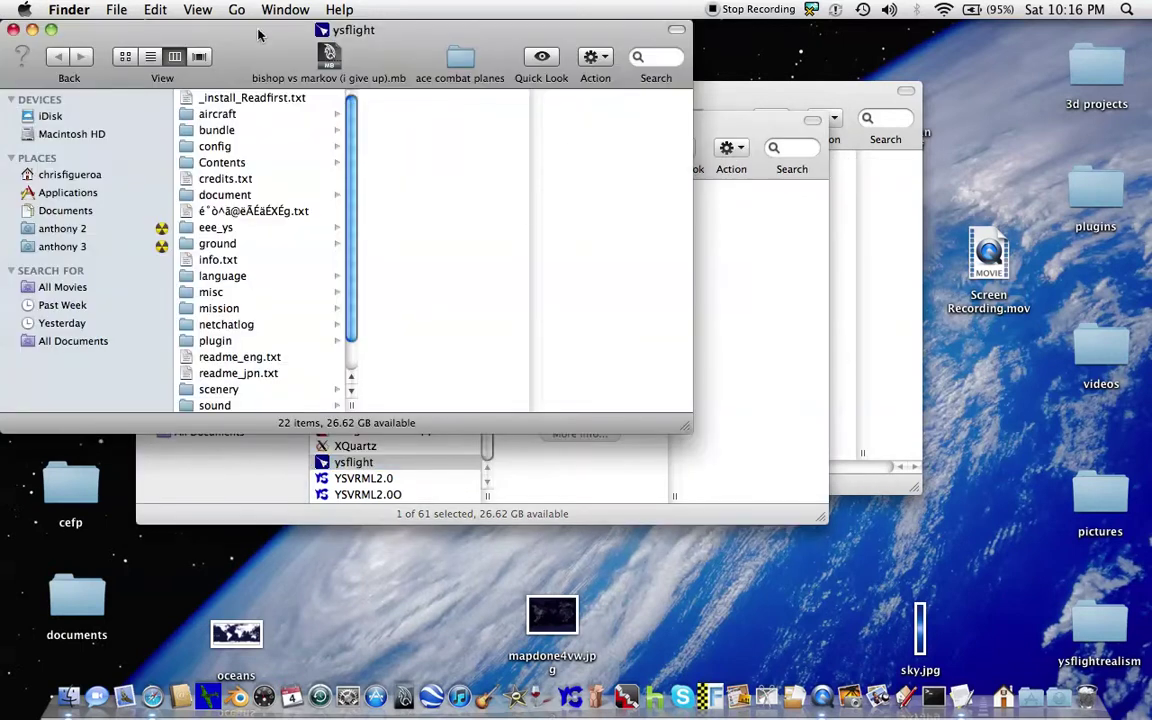
pyautogui.scroll(-2, 245, 155)
pyautogui.click(793, 102)
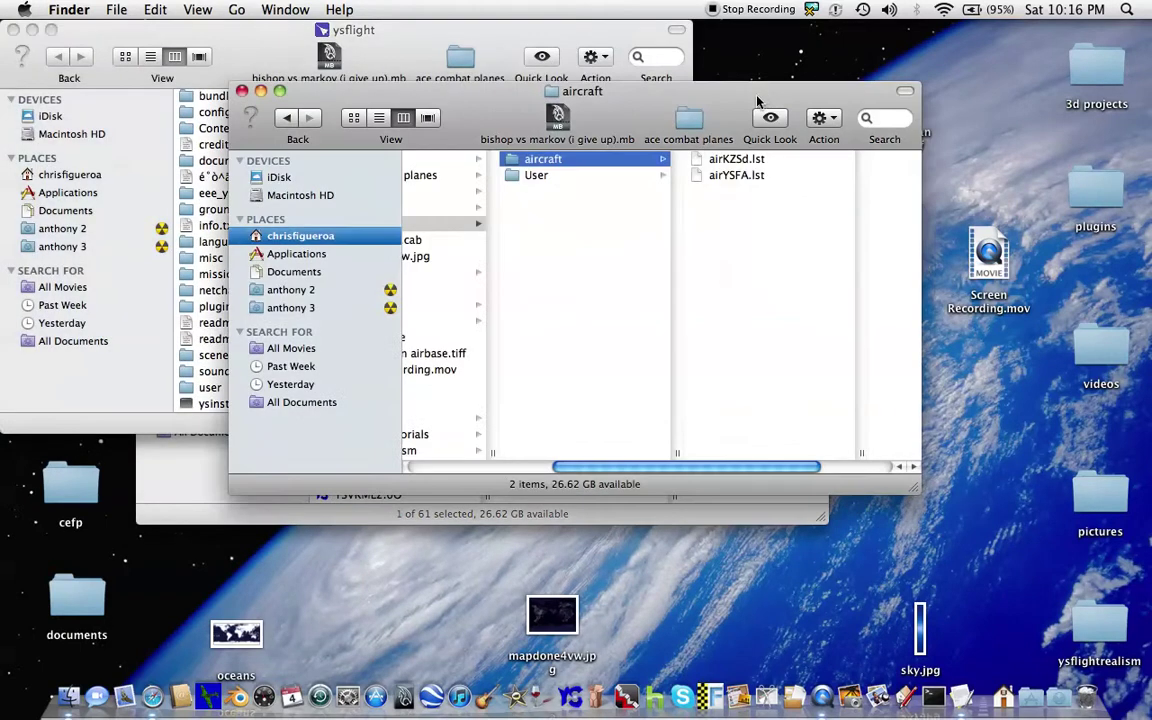
pyautogui.doubleClick(720, 175)
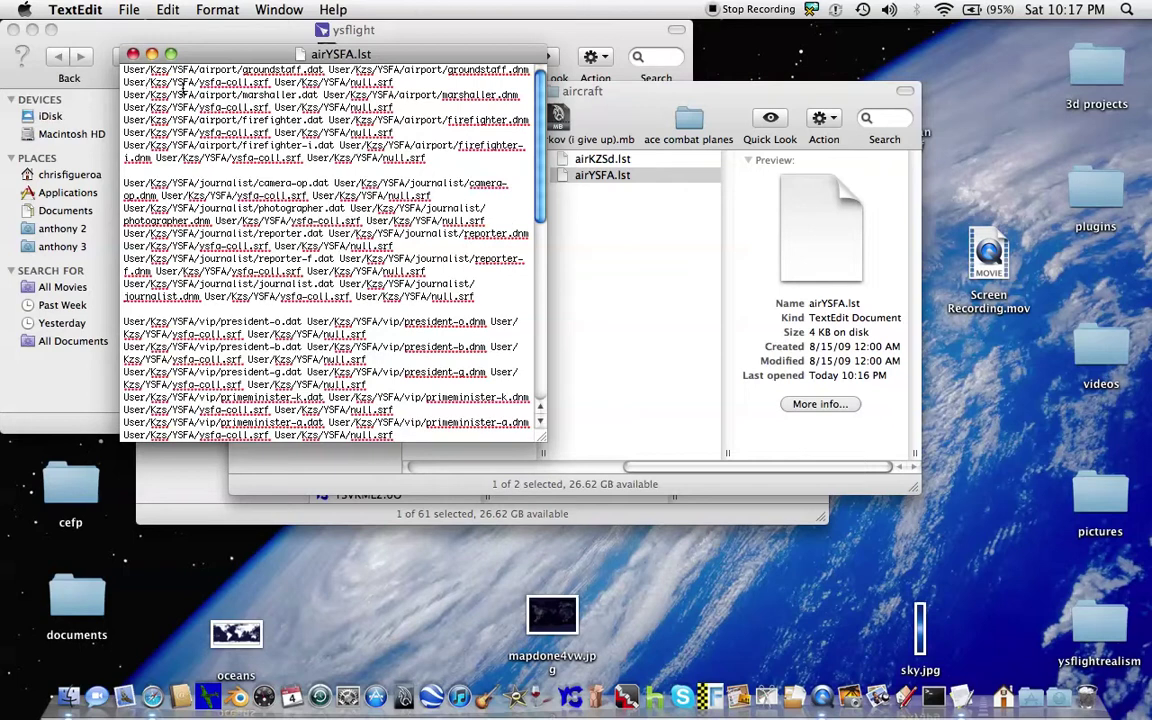
pyautogui.click(133, 53)
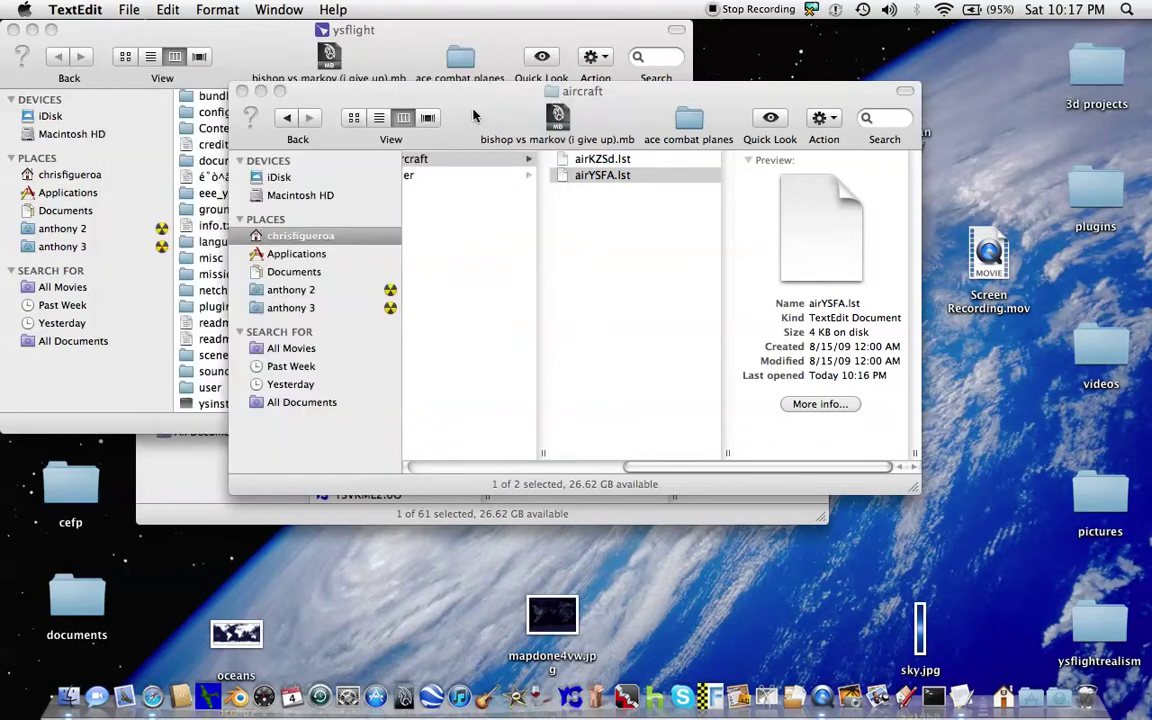
pyautogui.moveTo(474, 115); pyautogui.dragTo(733, 105)
pyautogui.hscroll(-3, 671, 173)
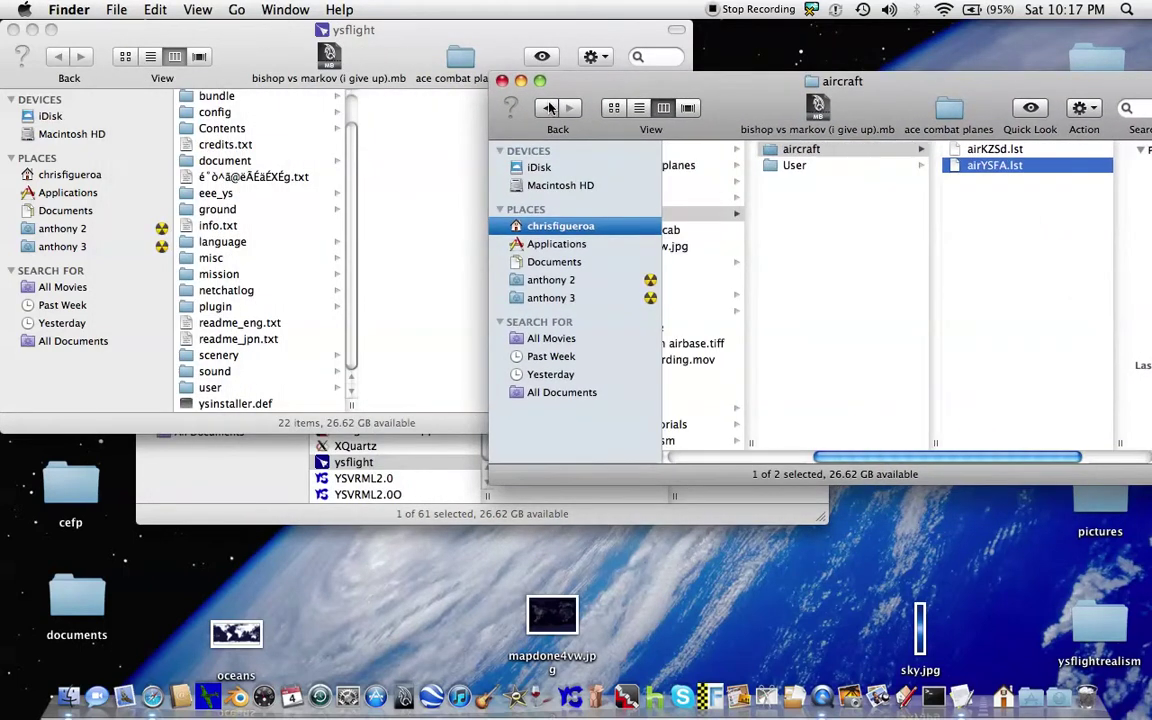
# Close the leftover aircraft window, open ysflight's user folder, and arrange the windows.
pyautogui.click(502, 81)
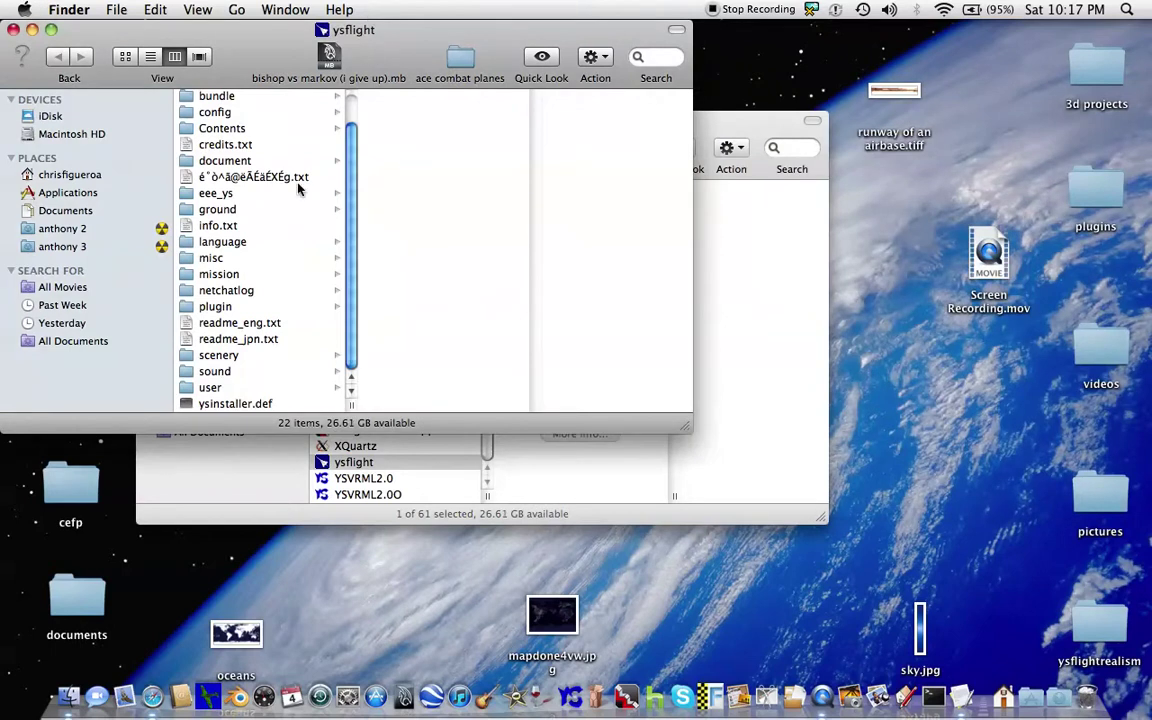
pyautogui.click(212, 387)
pyautogui.moveTo(720, 135); pyautogui.dragTo(1100, 658)
pyautogui.moveTo(383, 29); pyautogui.dragTo(765, 140)
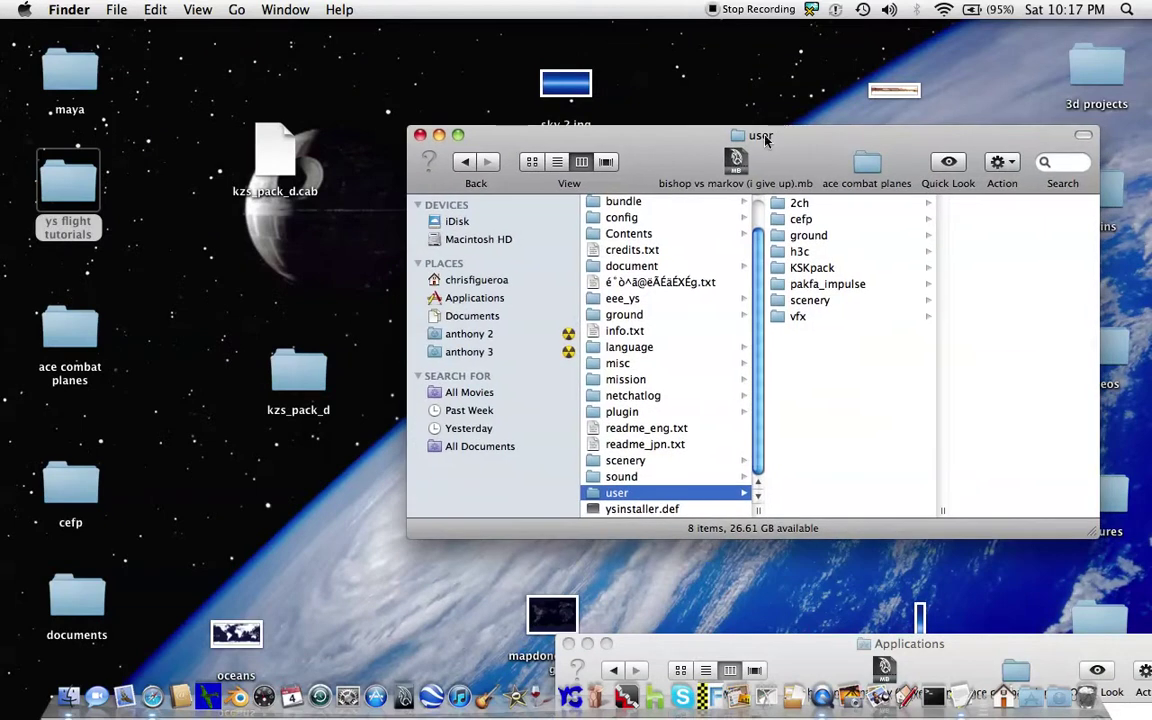
# Copy the Kzs folder from kzs_pack_d's User folder.
pyautogui.doubleClick(298, 378)
pyautogui.moveTo(810, 181); pyautogui.dragTo(338, 93)
pyautogui.click(540, 153)
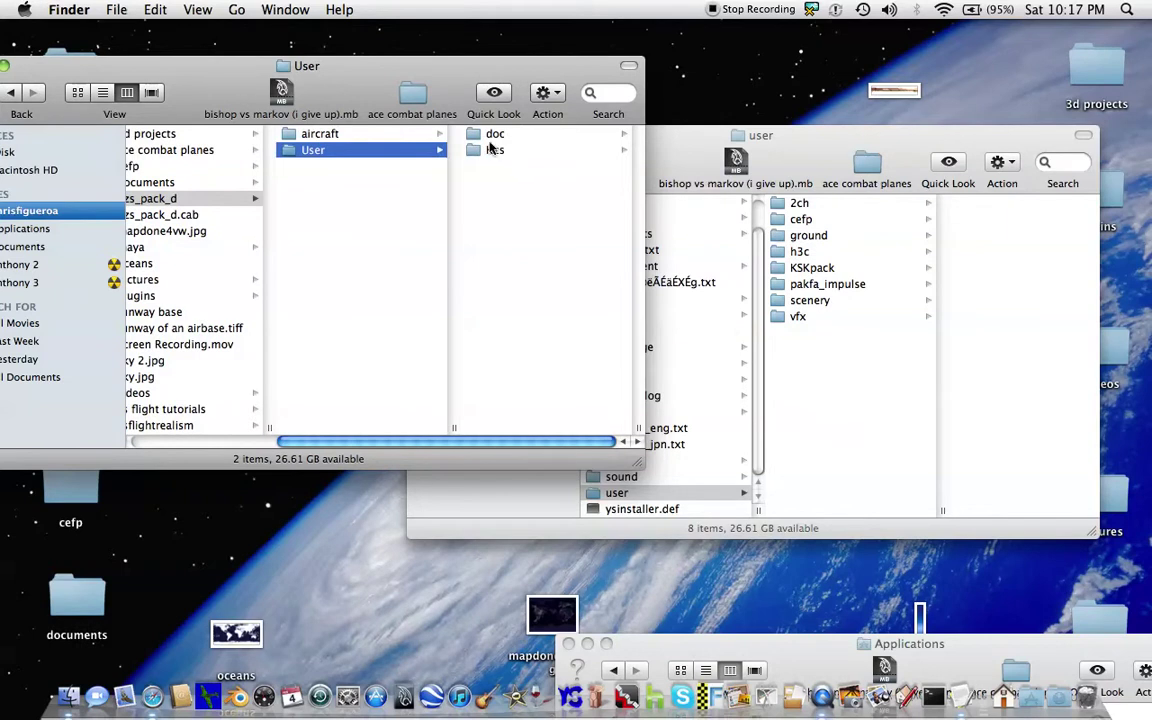
pyautogui.click(495, 150)
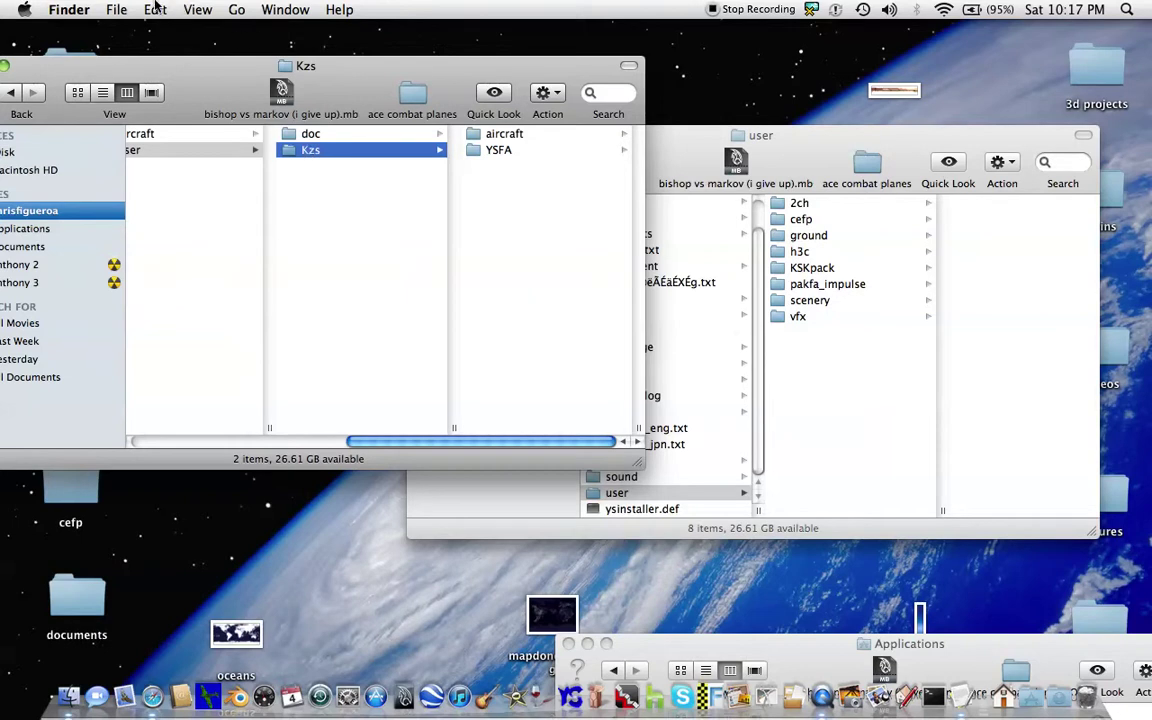
pyautogui.click(155, 9)
pyautogui.click(163, 88)
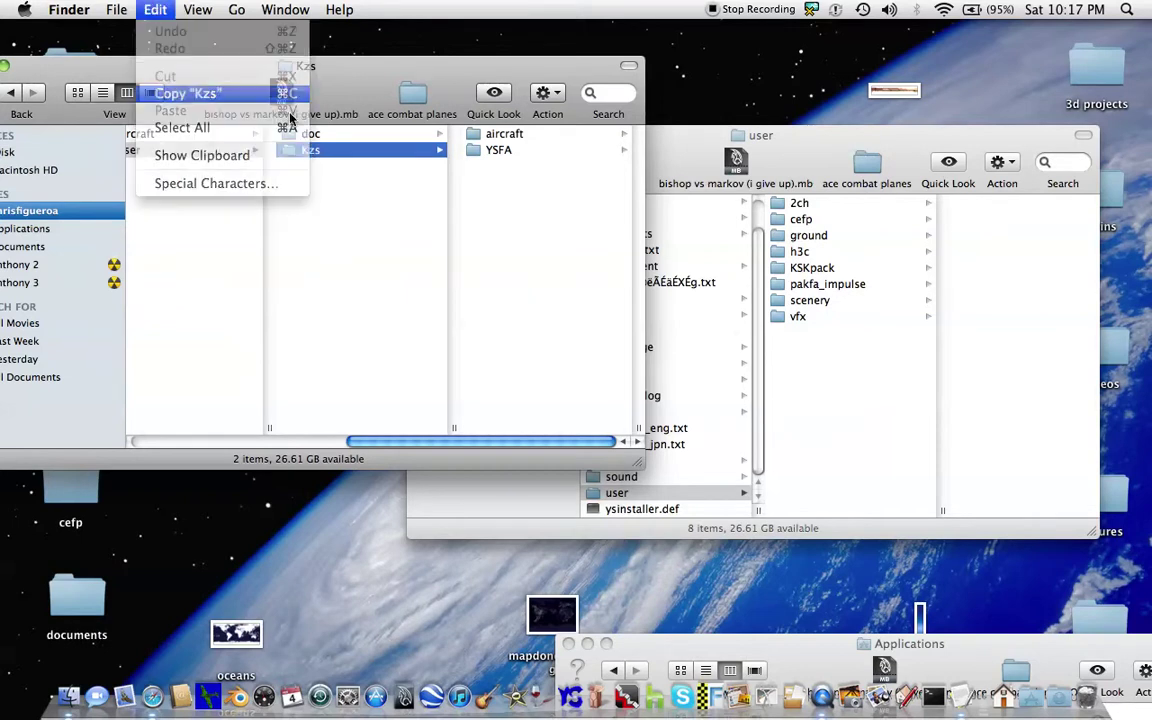
# Paste Kzs into the ysflight user folder and open it.
pyautogui.click(845, 337)
pyautogui.click(155, 9)
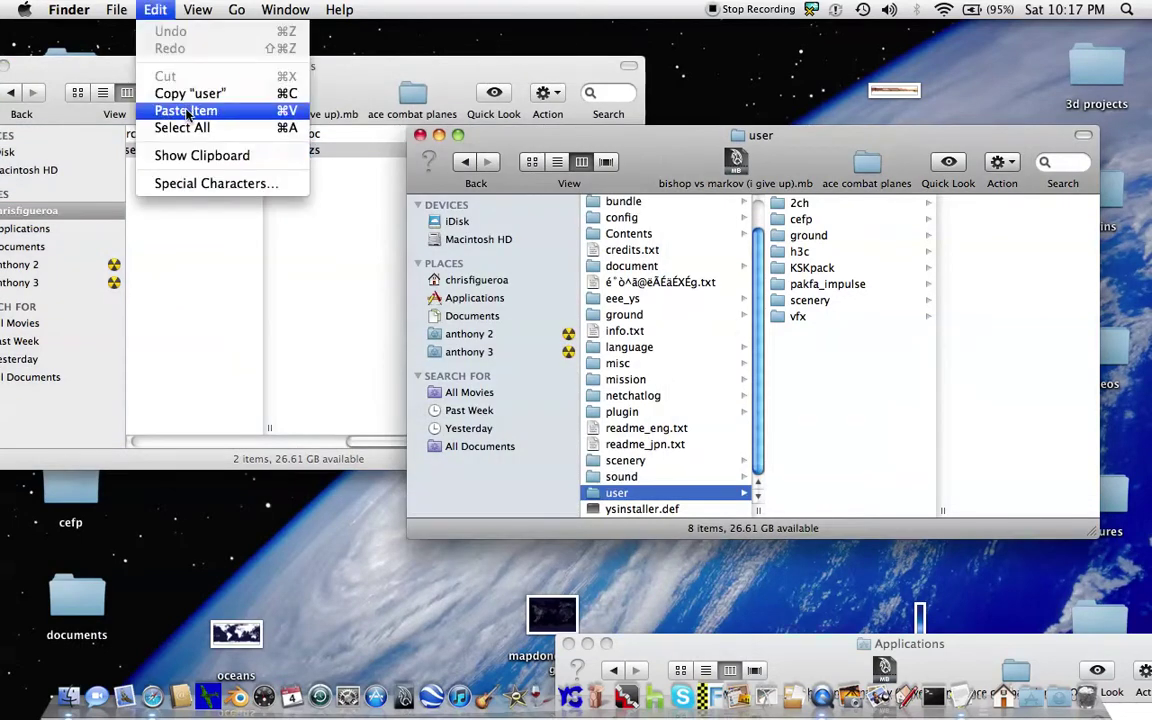
pyautogui.click(165, 110)
pyautogui.moveTo(822, 183); pyautogui.dragTo(735, 148)
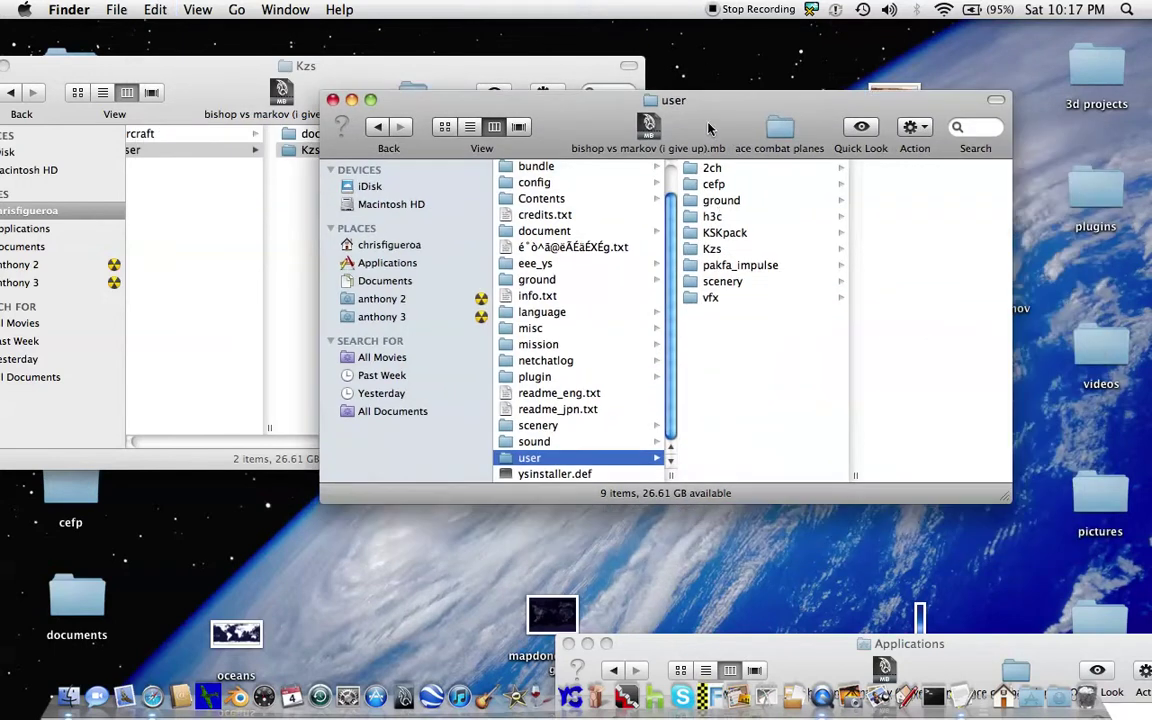
pyautogui.click(733, 248)
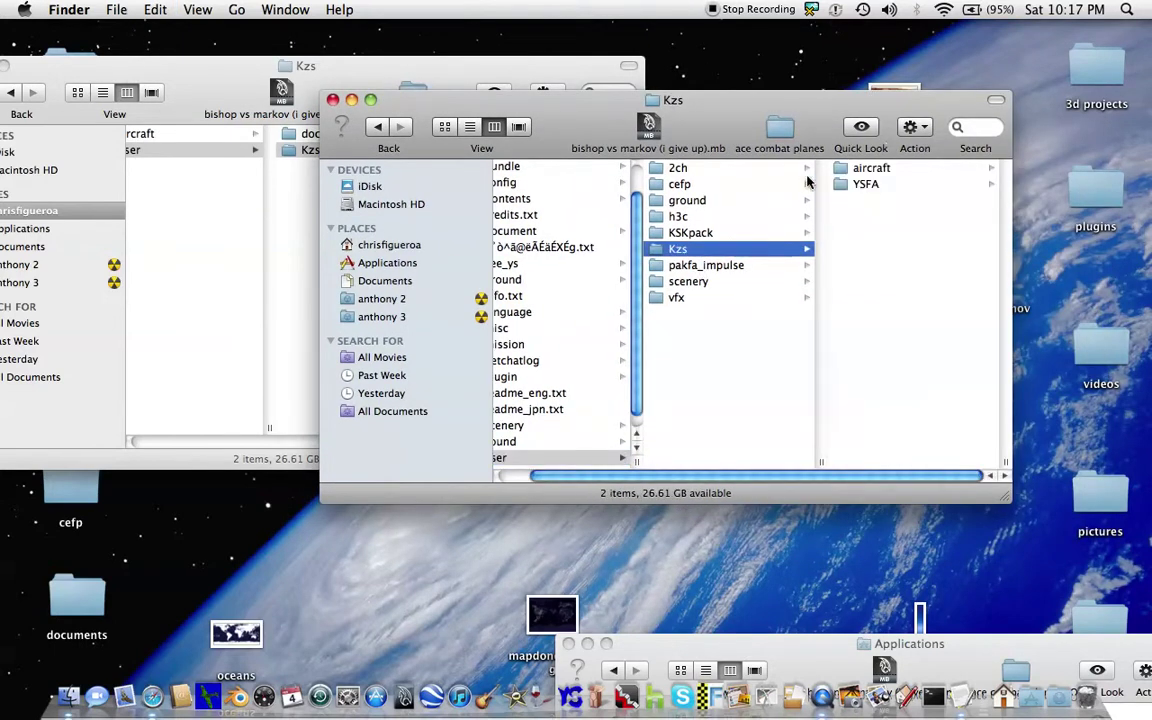
# Browse the pasted Kzs YSFA subfolders: airport, journalist, manual and others.
pyautogui.moveTo(700, 128); pyautogui.dragTo(544, 130)
pyautogui.click(710, 173)
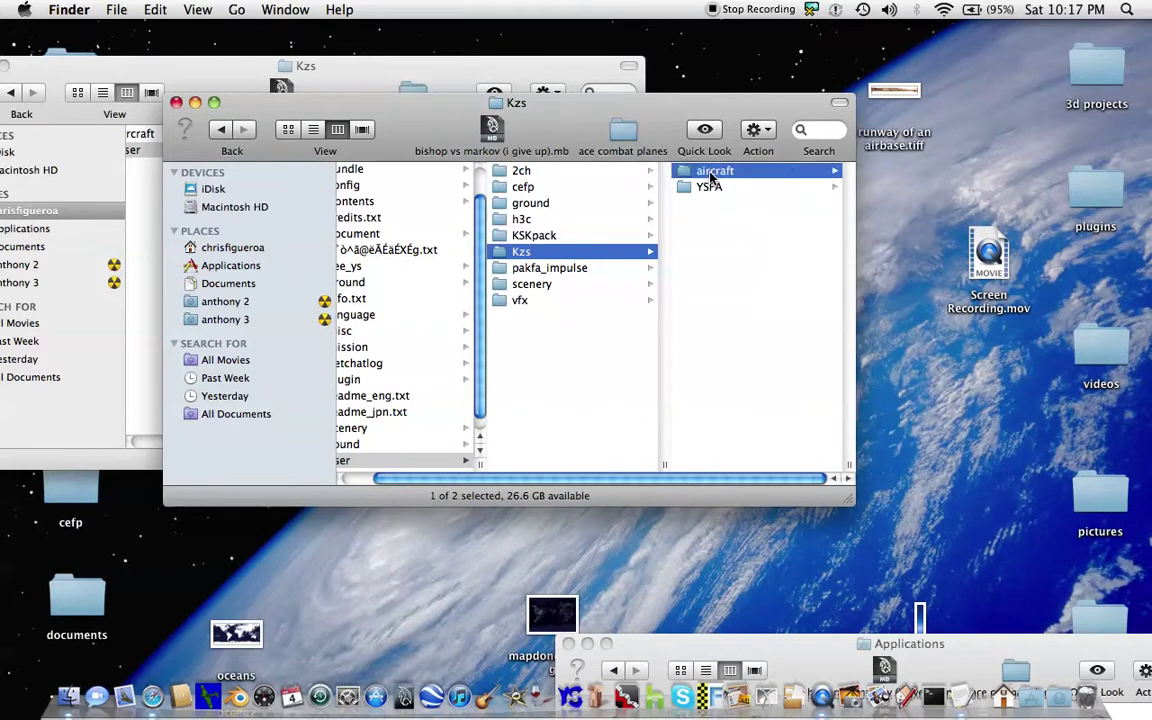
pyautogui.press('Down')
pyautogui.click(710, 172)
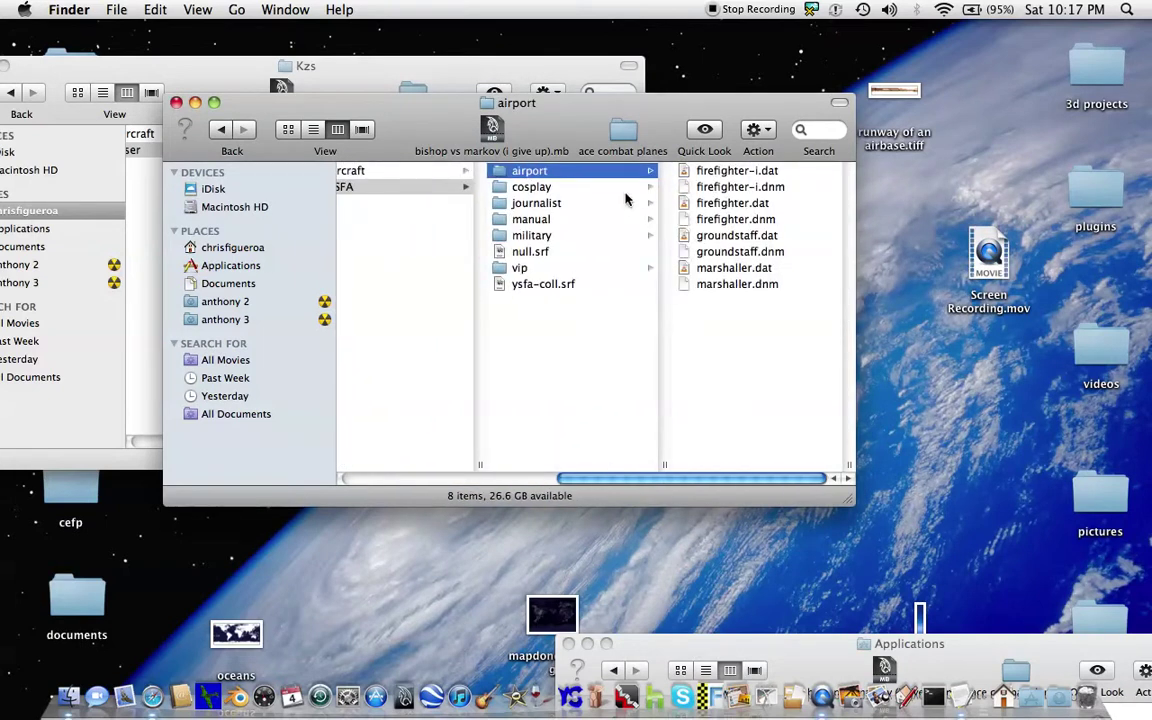
pyautogui.press('Down')
pyautogui.press('Down')
pyautogui.press('Down')
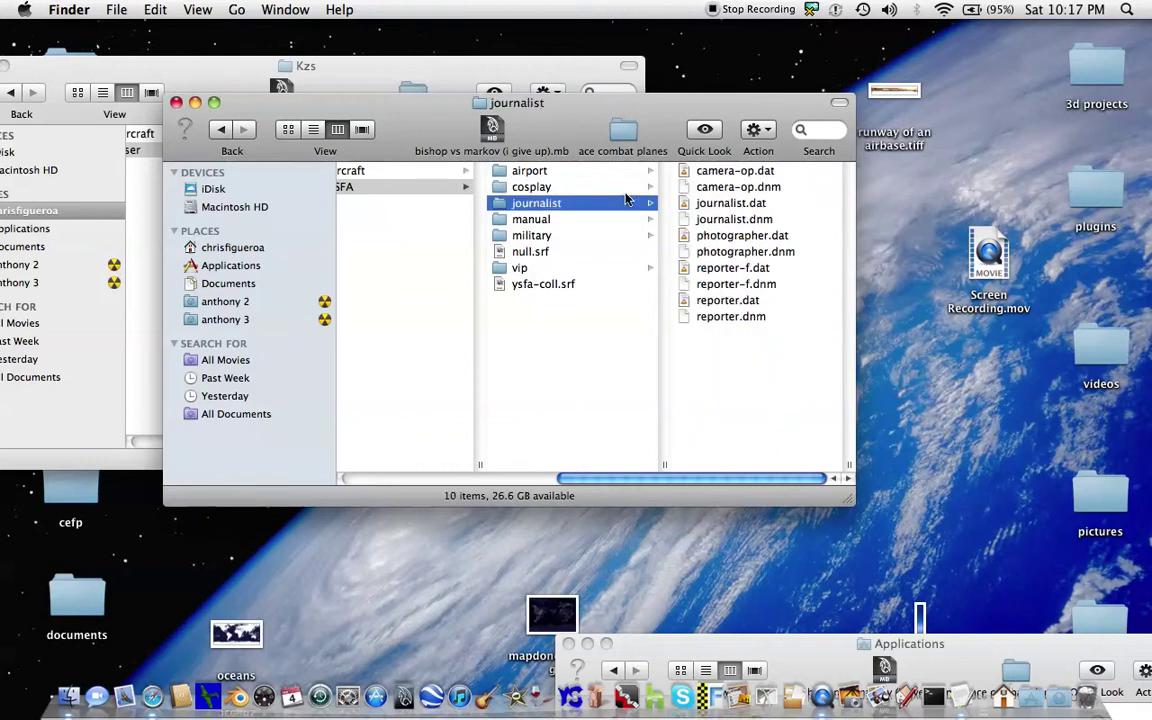
pyautogui.moveTo(560, 150); pyautogui.dragTo(788, 176)
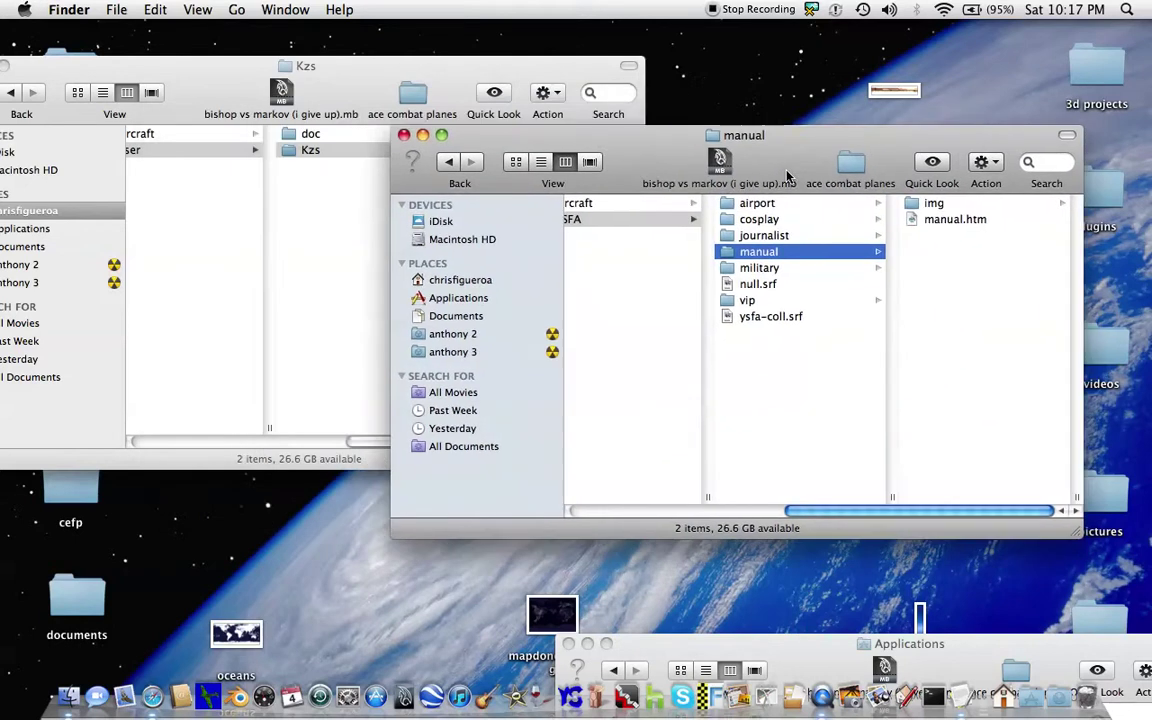
pyautogui.hscroll(-10, 677, 268)
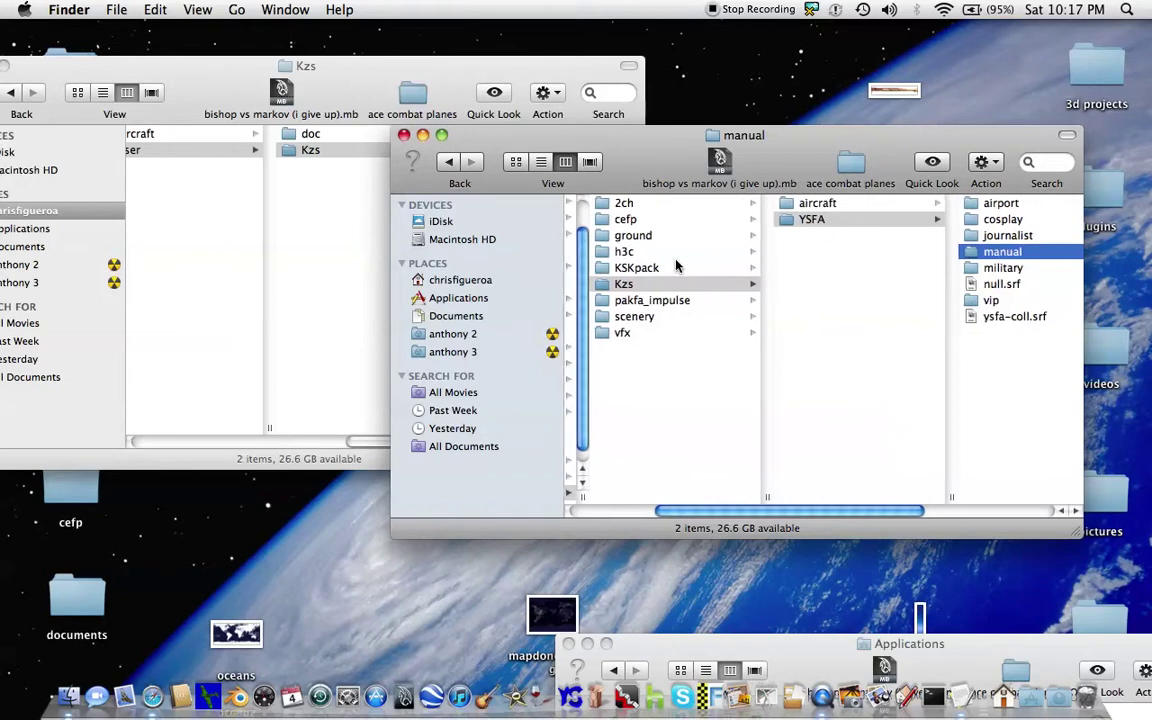
pyautogui.hscroll(-4, 677, 268)
# Copy airYSFA.lst and airKZSd.lst from the pack's aircraft folder.
pyautogui.click(196, 137)
pyautogui.click(196, 137)
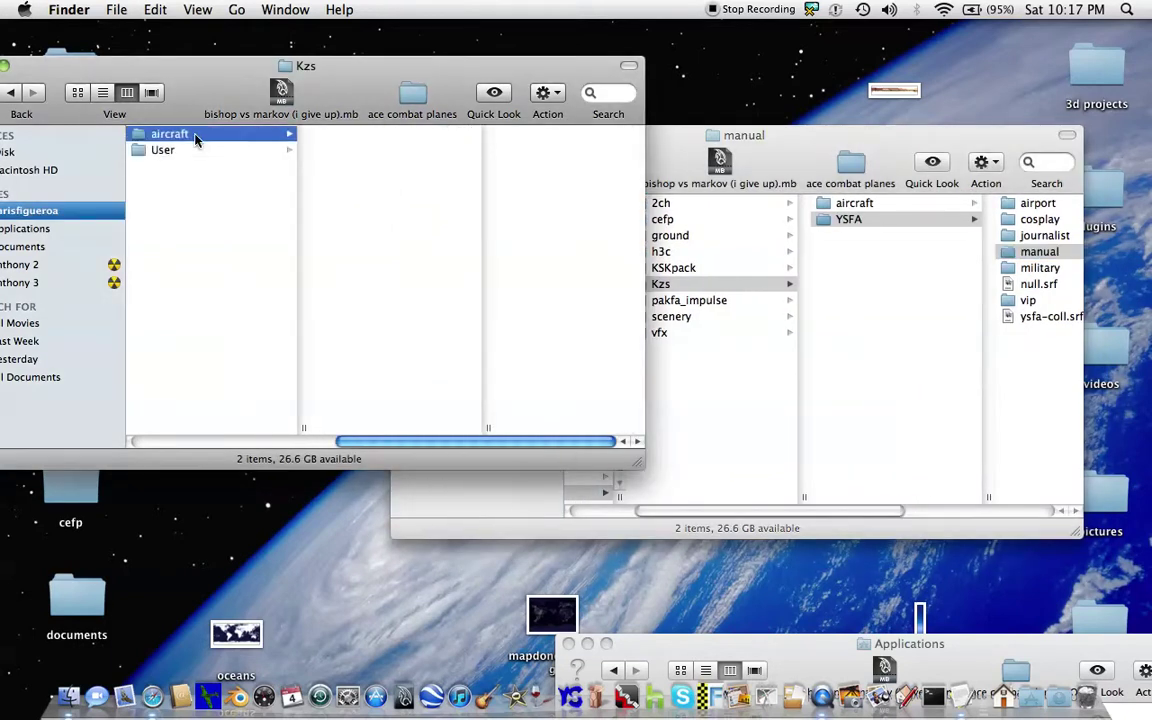
pyautogui.click(395, 150)
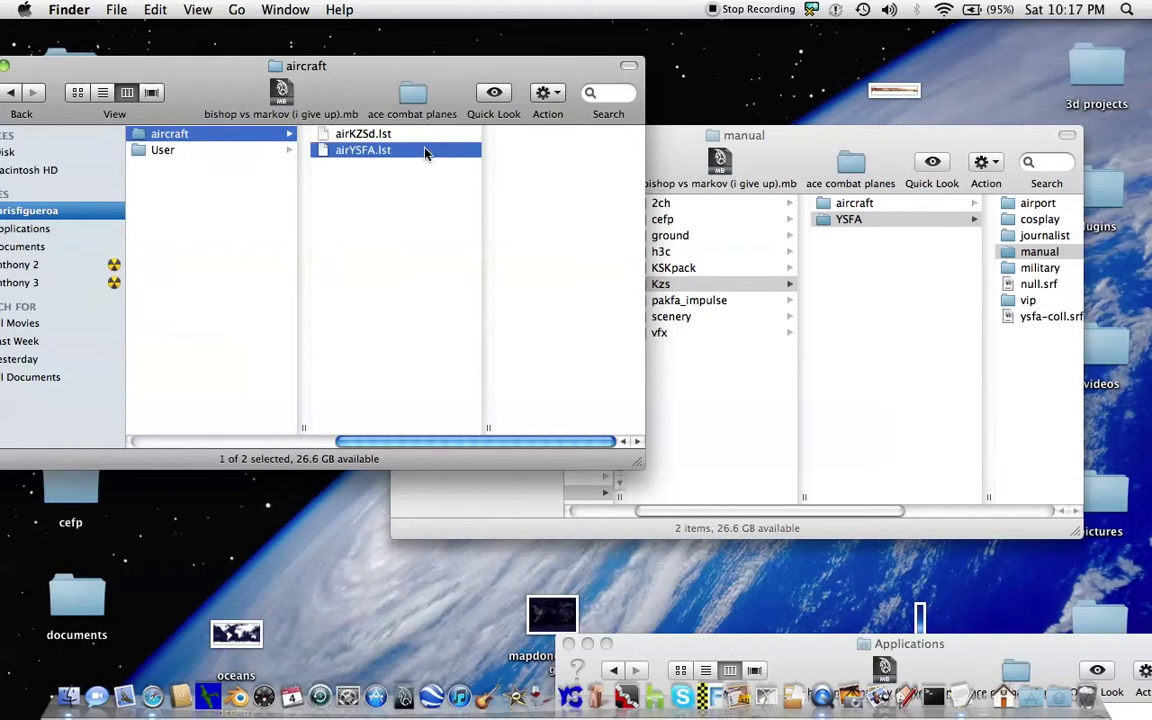
pyautogui.keyDown('shift'); pyautogui.click(382, 133); pyautogui.keyUp('shift')
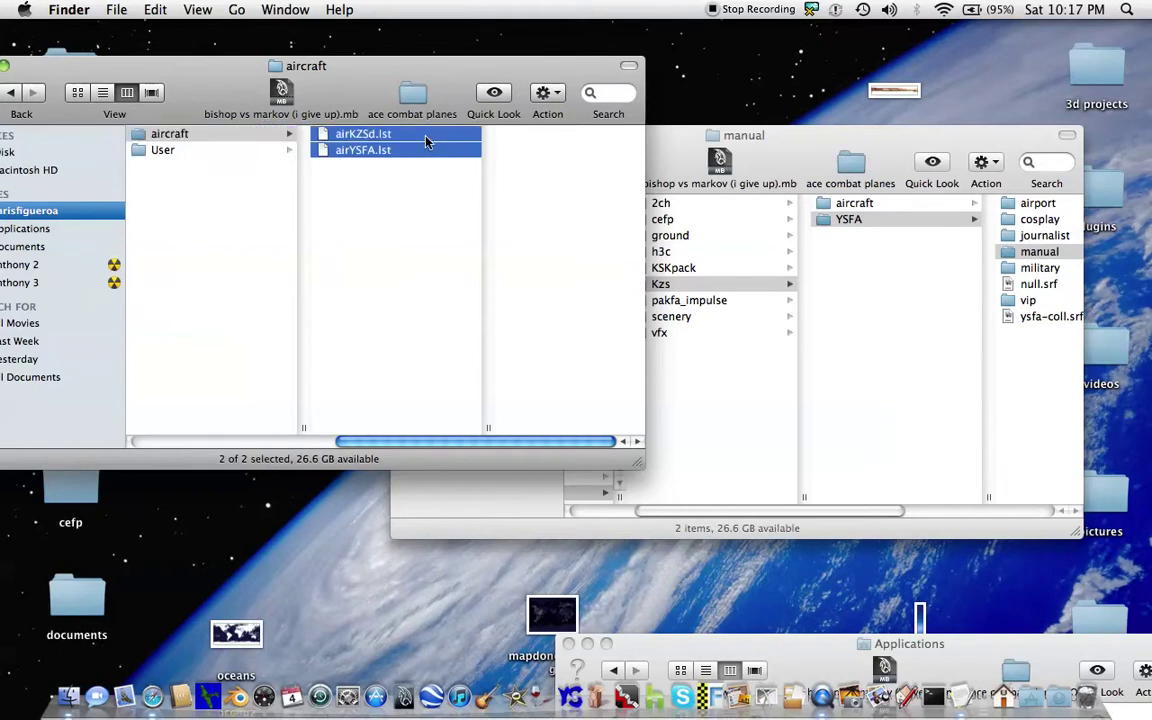
pyautogui.click(155, 9)
pyautogui.click(185, 95)
# Paste both list files into ysflight's aircraft folder, bringing it to 718 items.
pyautogui.click(4, 65)
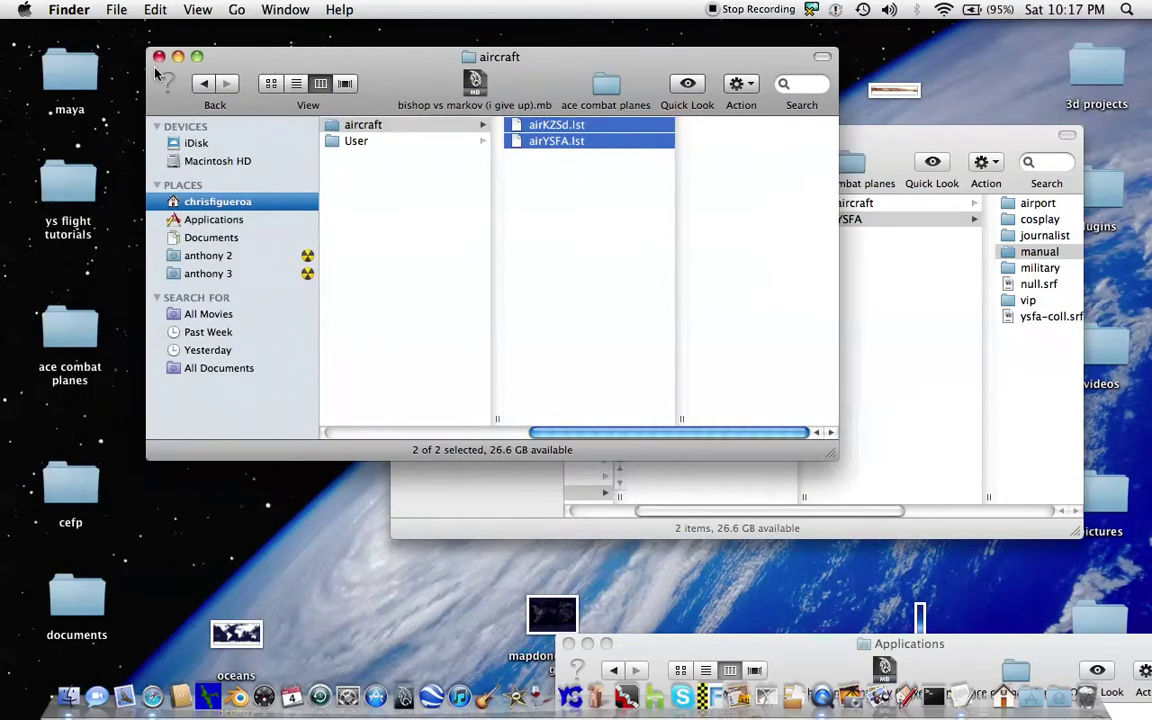
pyautogui.click(158, 56)
pyautogui.moveTo(700, 134); pyautogui.dragTo(576, 113)
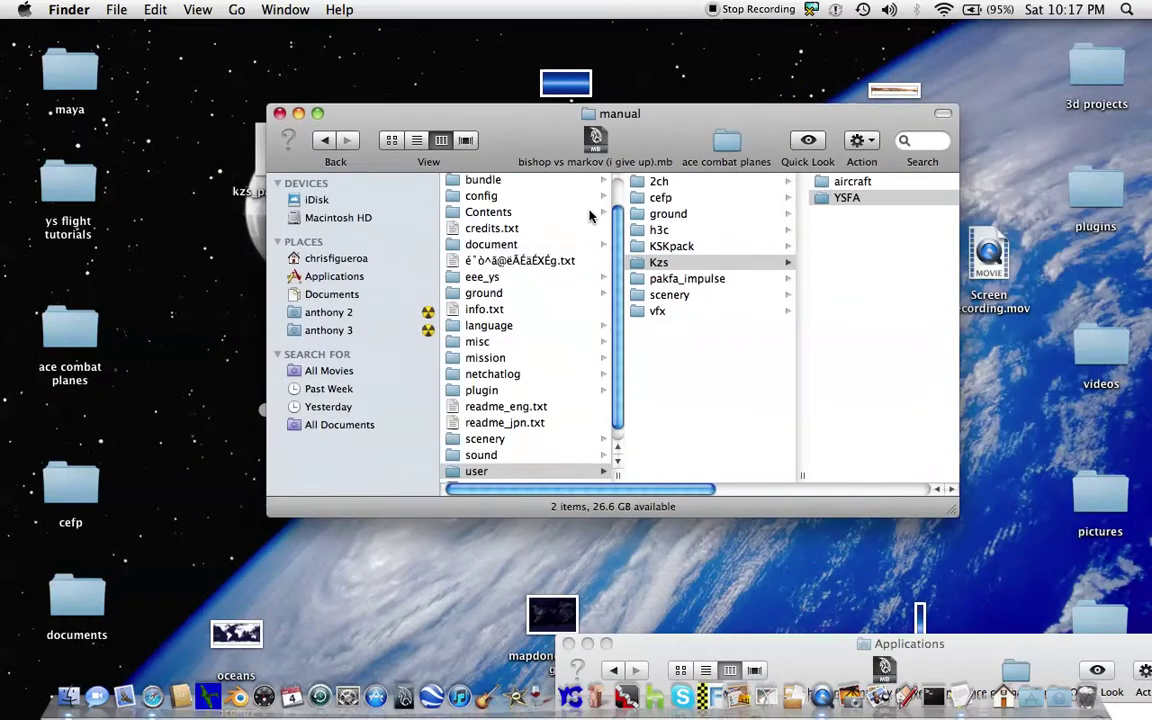
pyautogui.scroll(2, 590, 216)
pyautogui.click(500, 197)
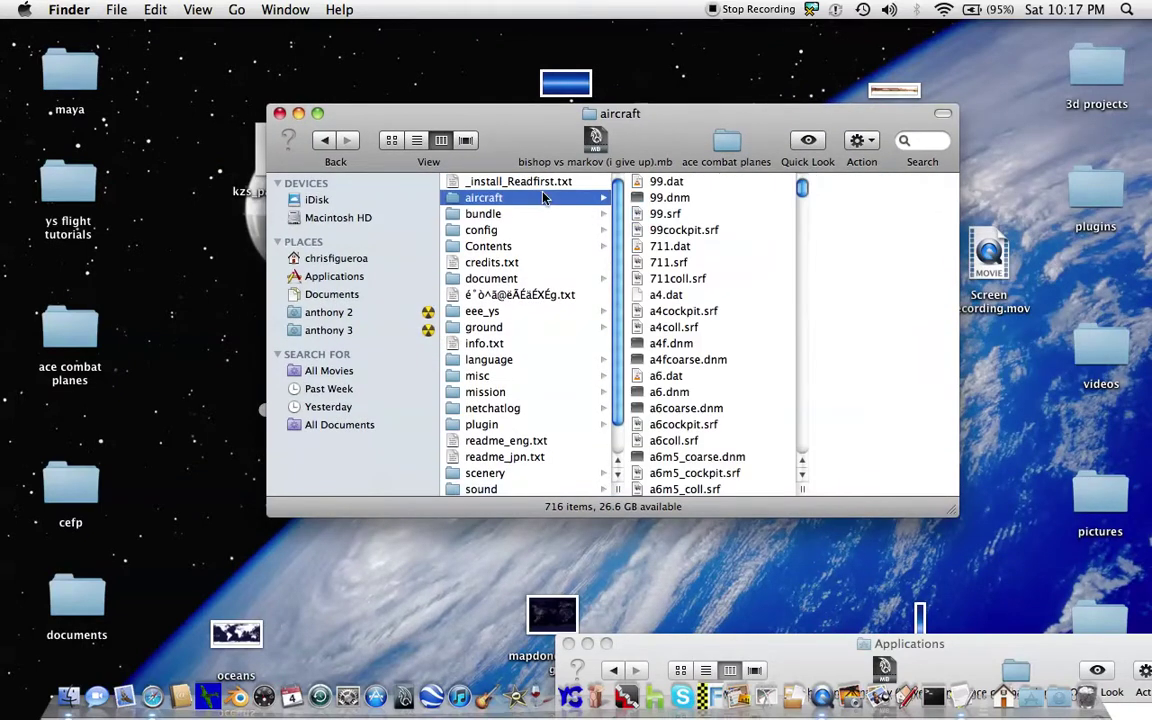
pyautogui.click(155, 9)
pyautogui.click(180, 113)
# Close the Finder windows and launch YS Flight Simulator from the Dock.
pyautogui.press('super+w')
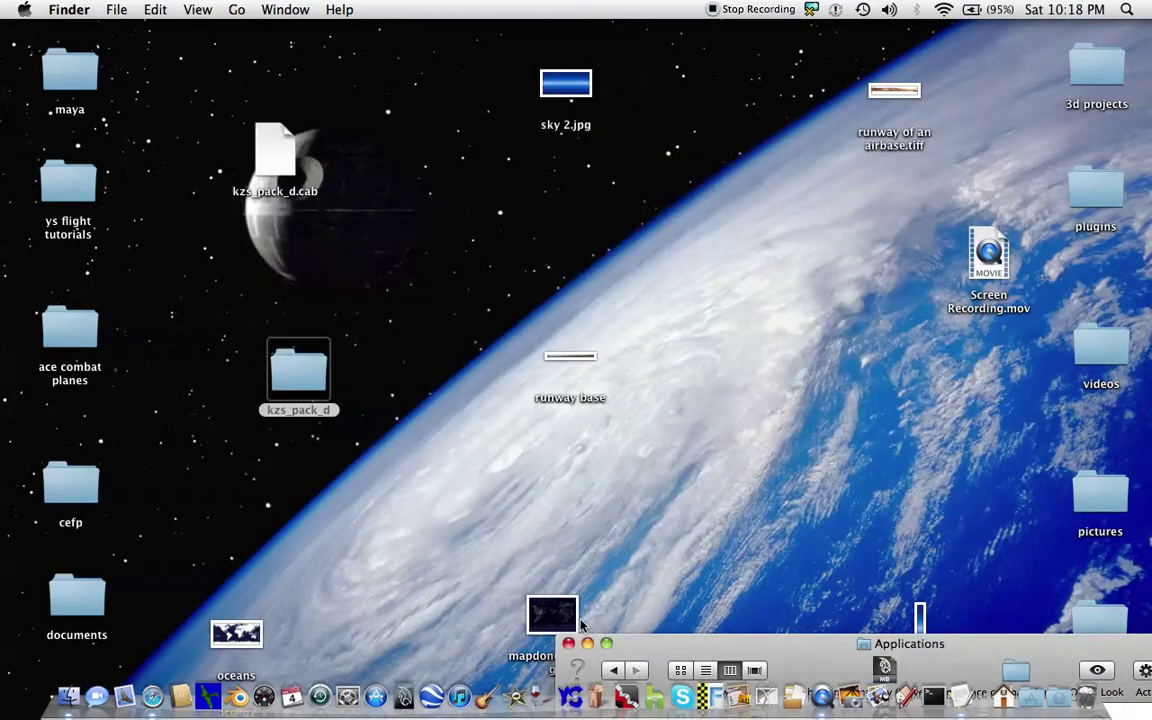
pyautogui.click(568, 643)
pyautogui.click(609, 509)
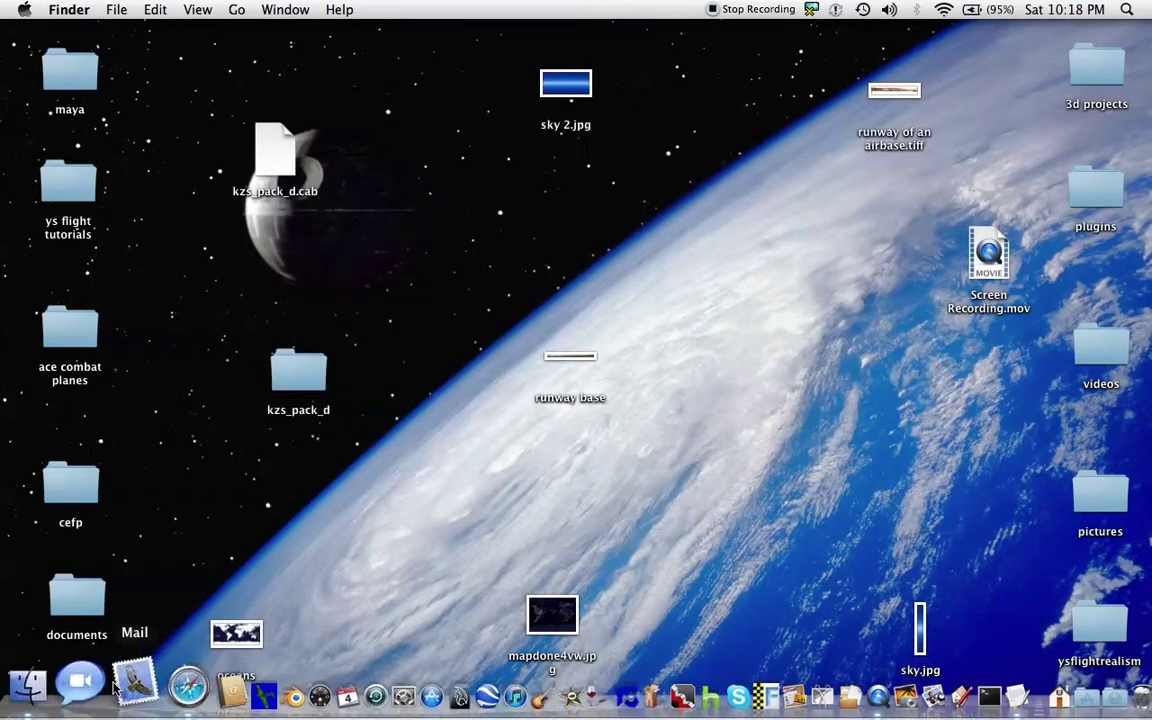
pyautogui.click(200, 705)
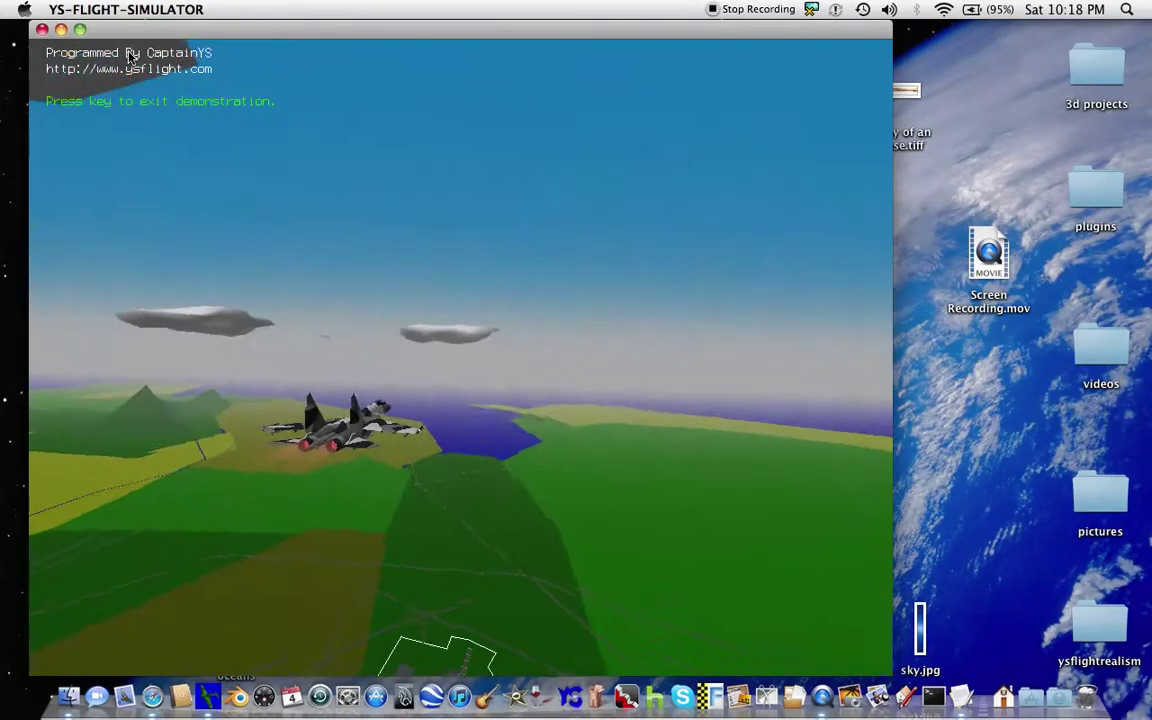
pyautogui.click(81, 31)
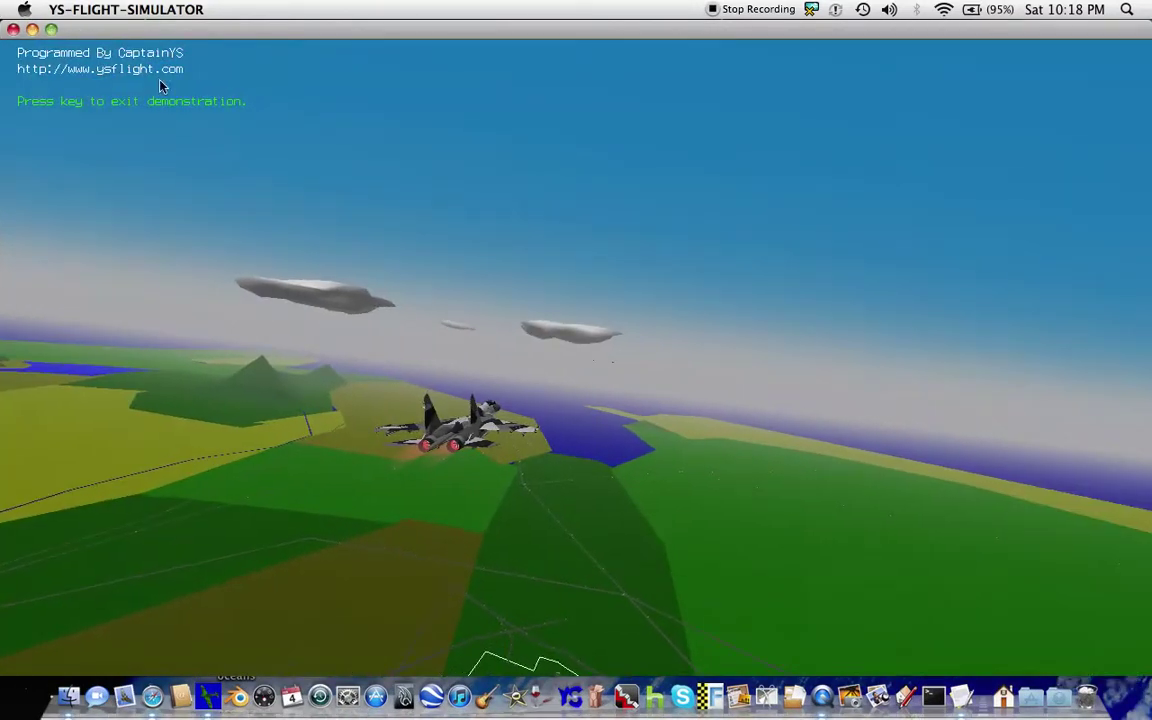
# In a new flight's player aircraft list, search 'sol' and preview [YSFA]SOLDIER-WW2-JP.
pyautogui.click(75, 145)
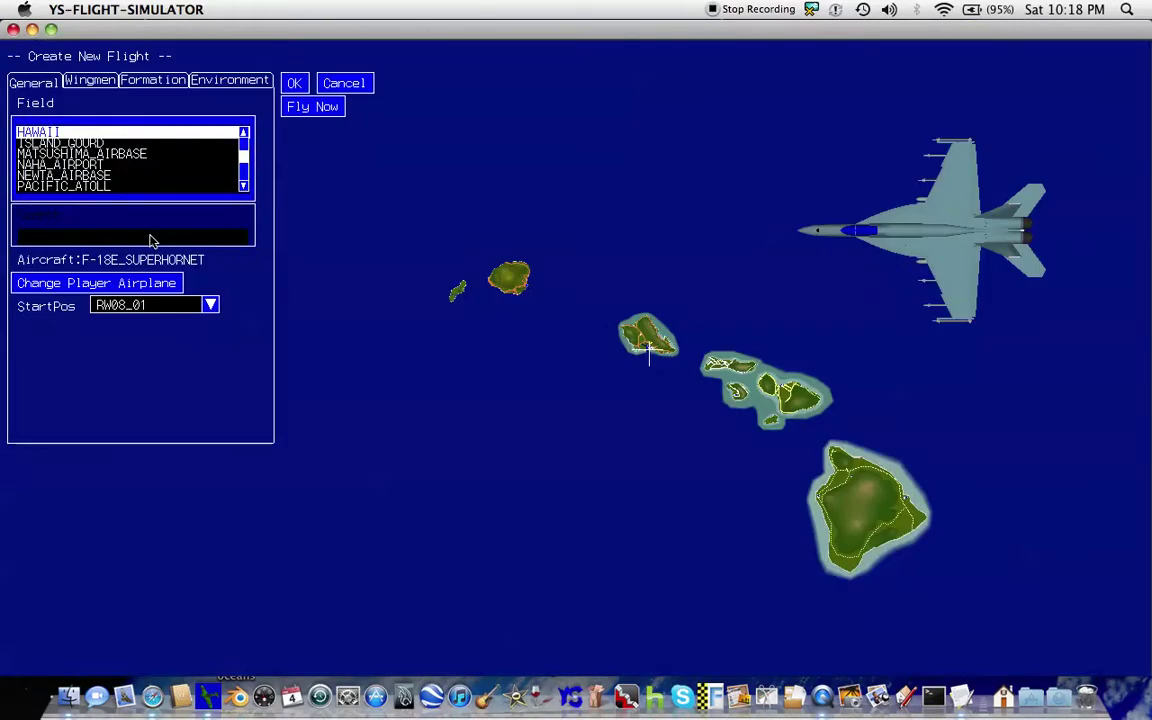
pyautogui.click(151, 236)
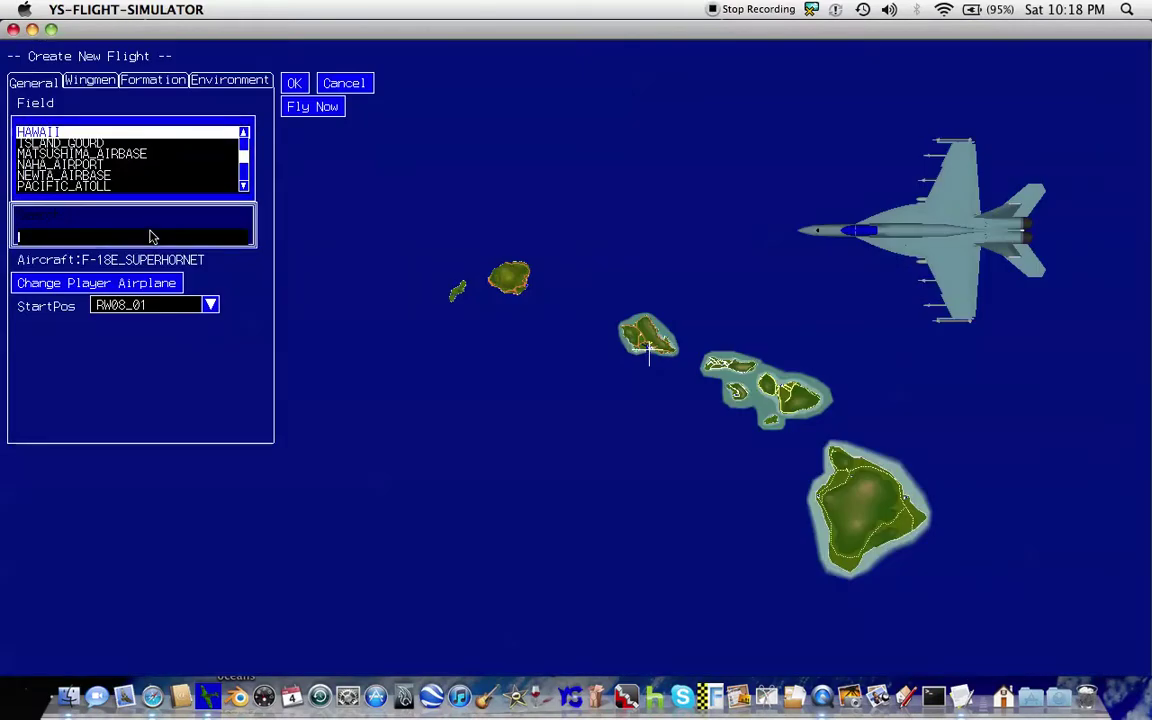
pyautogui.press('Tab')
pyautogui.press('Return')
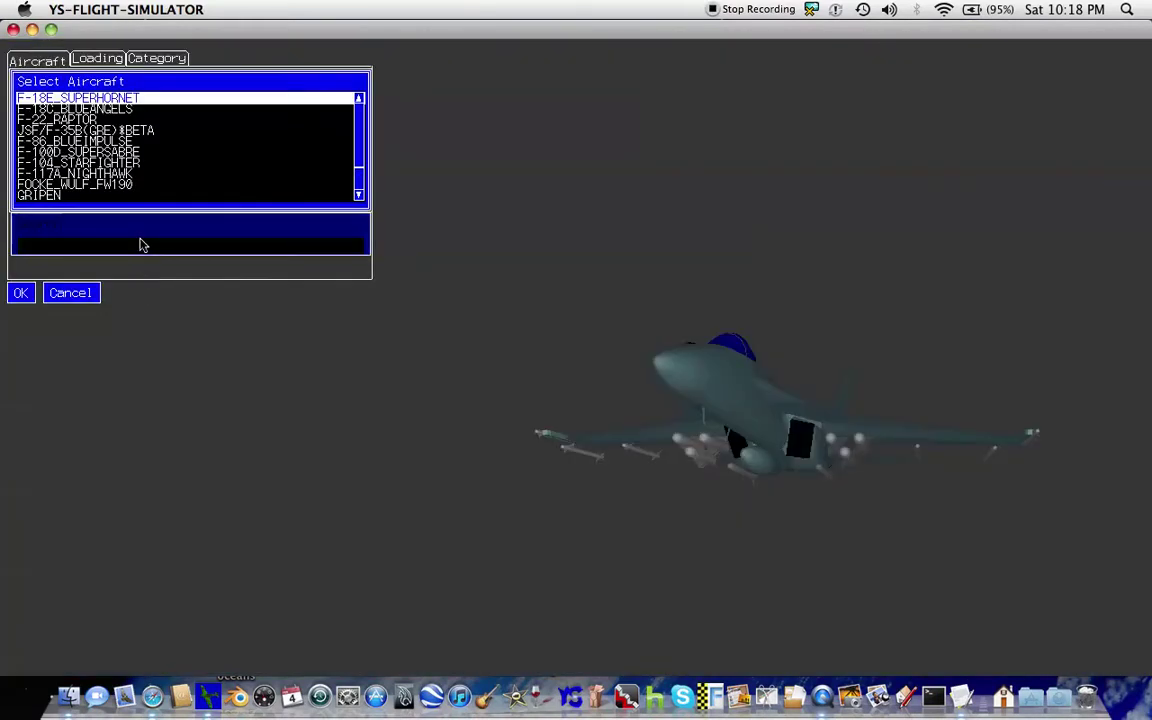
pyautogui.click(141, 245)
pyautogui.write('sol')
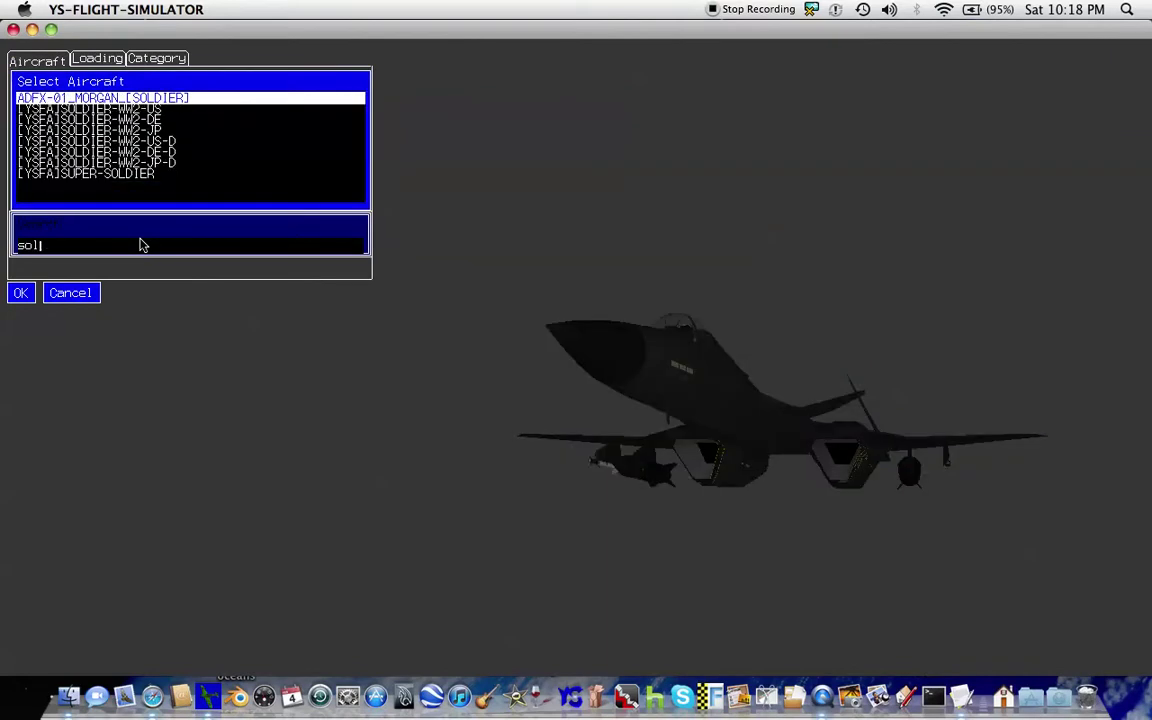
pyautogui.click(180, 130)
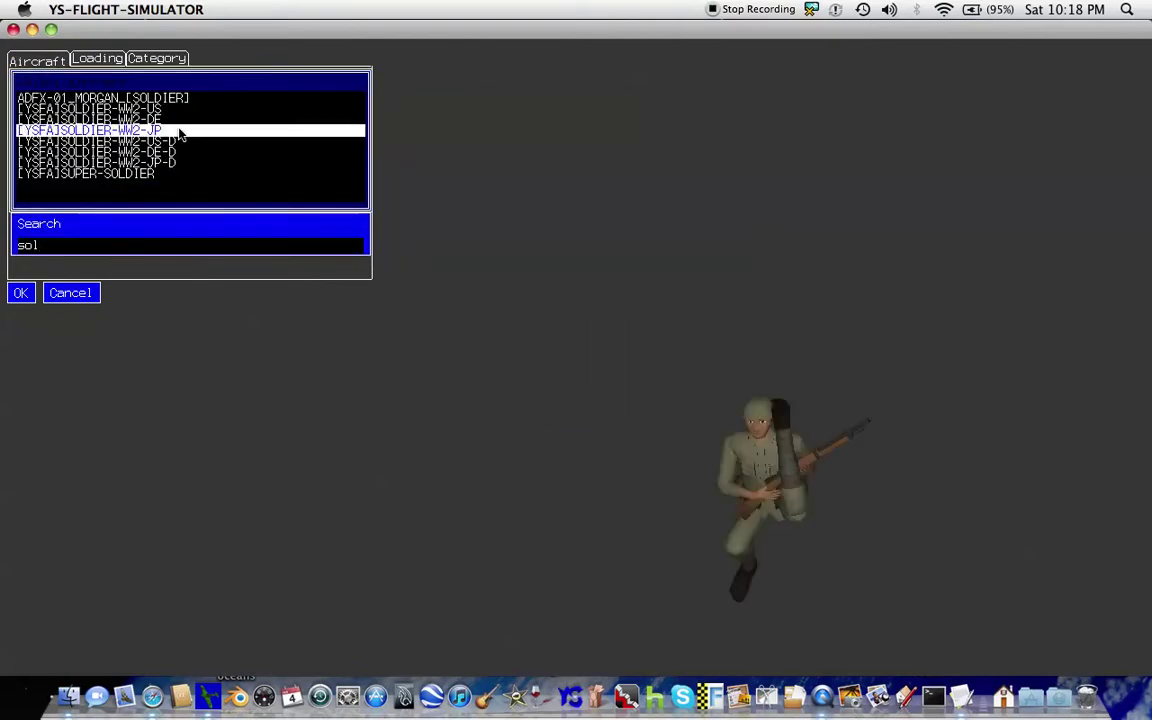